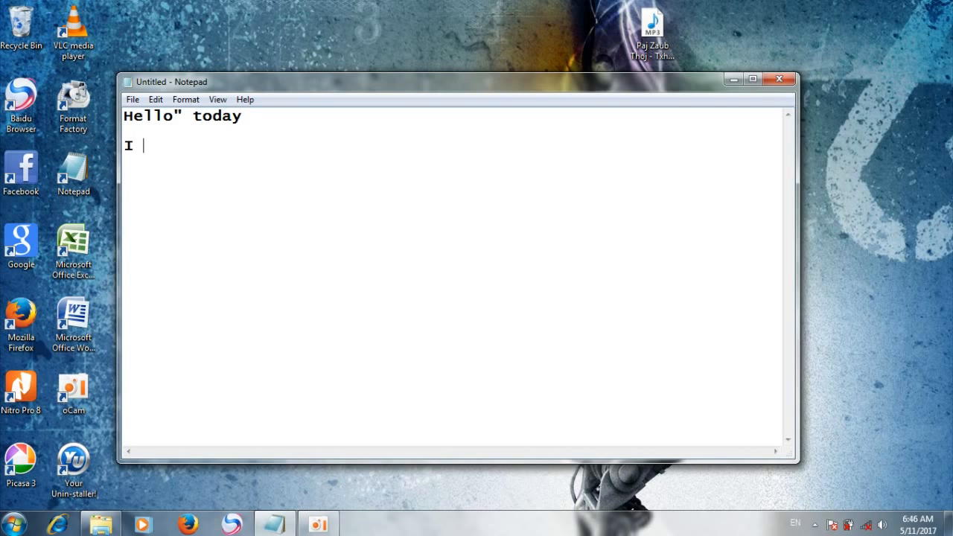
- Complete the unfinished second line of the note so it reads: I will to show" How to active windows 7
type("to show")
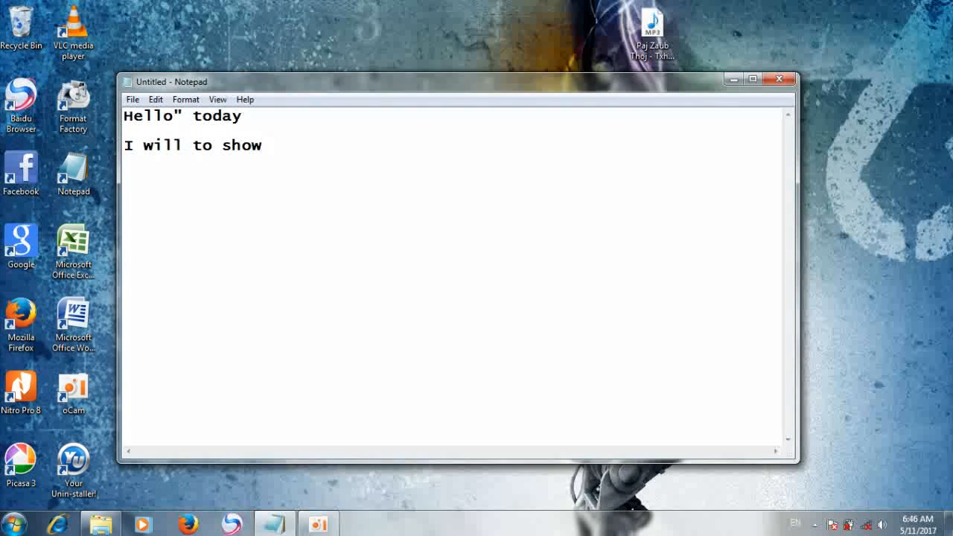
type("\" How to c")
key("BackSpace")
type("active")
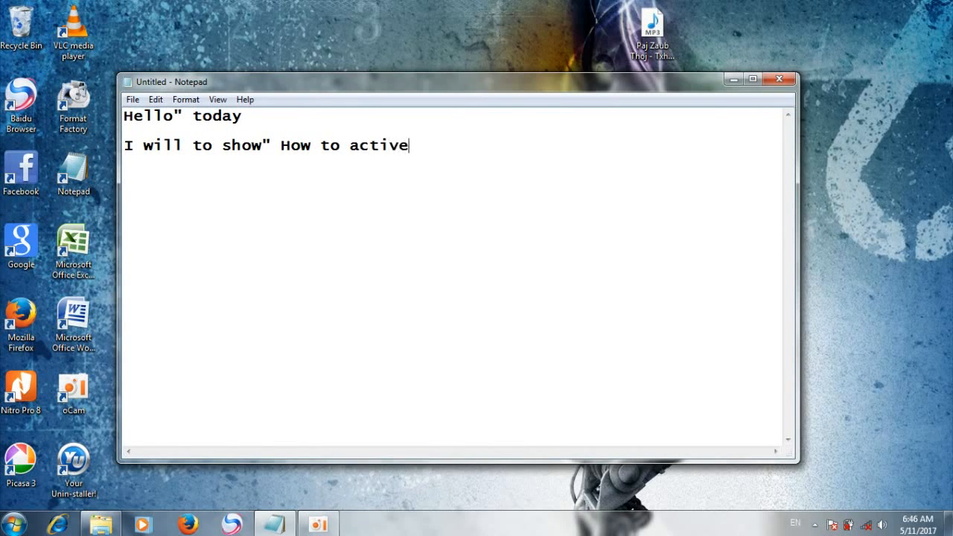
type(" windows ")
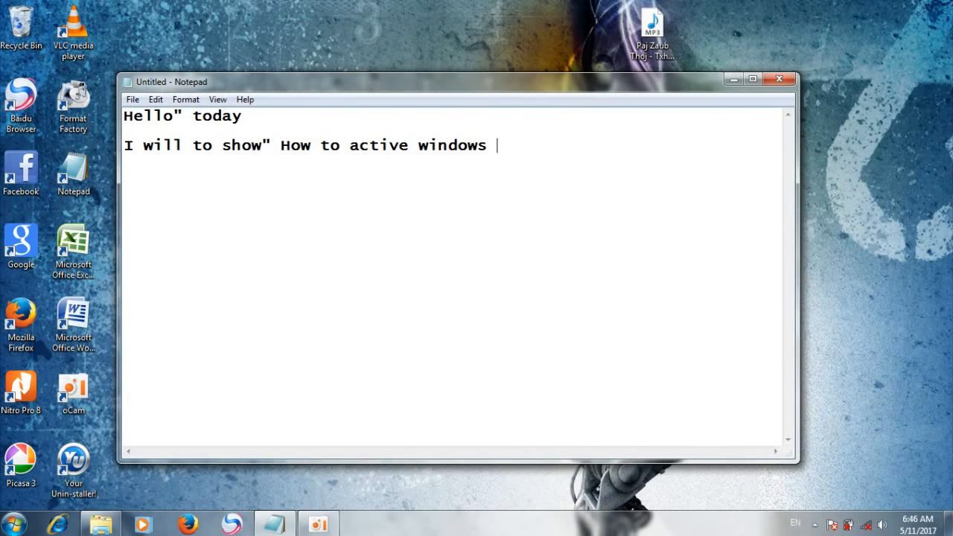
type("7/")
key("BackSpace")
- Write the line "first right you can download programe Windows 7 Reader." below the existing text, correcting mistyped letters
type("first r")
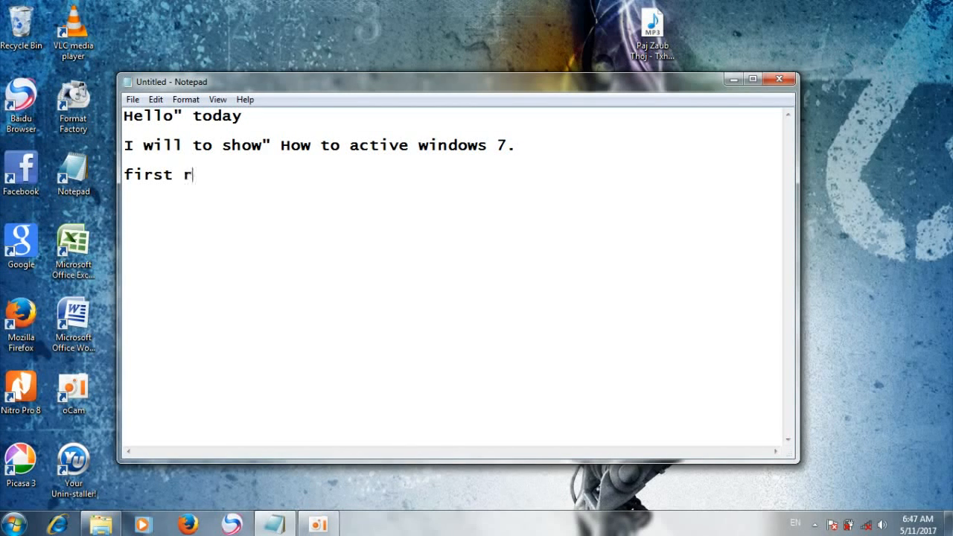
type("h")
key("BackSpace")
type("igth")
key("BackSpace")
key("BackSpace")
type("ht you ca")
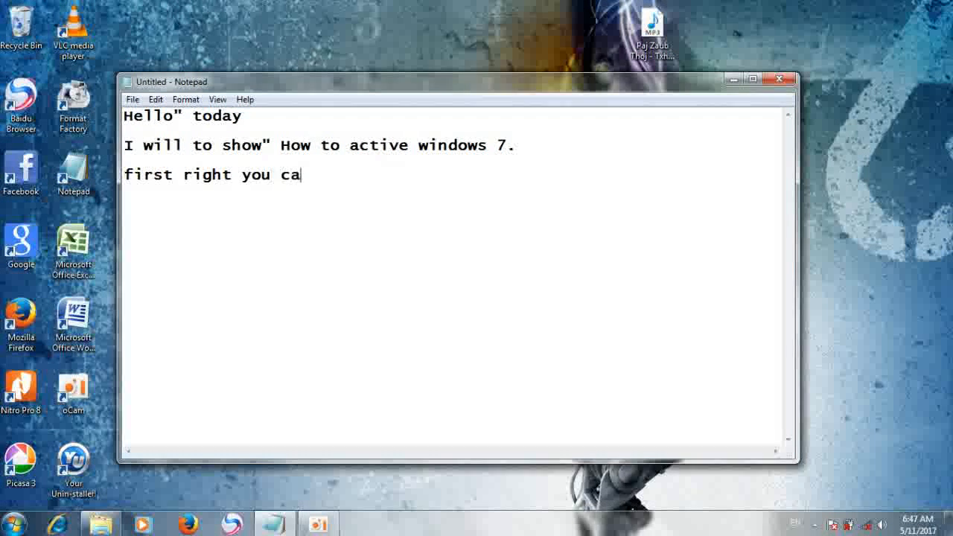
type("n downs")
key("BackSpace")
type("downs")
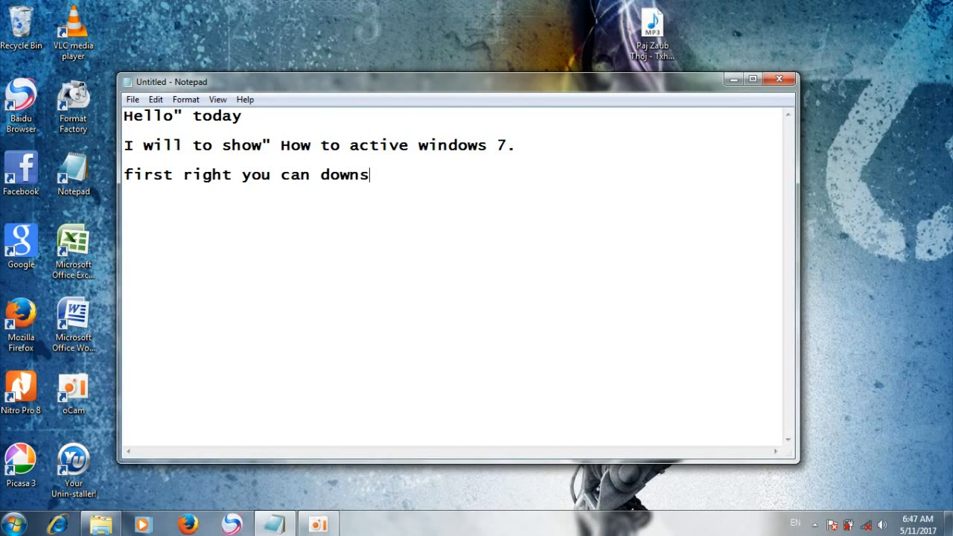
key("BackSpace")
key("BackSpace")
type("nload p")
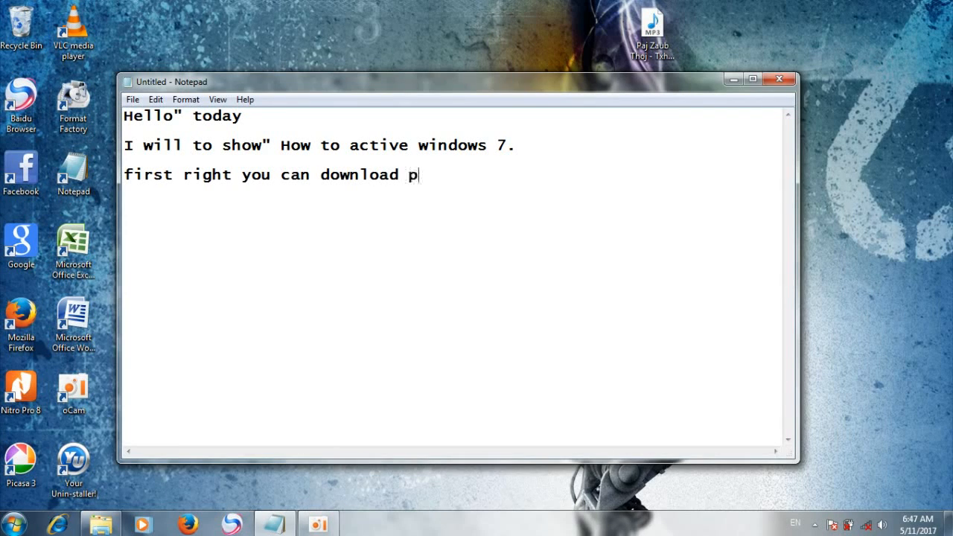
type("rograme")
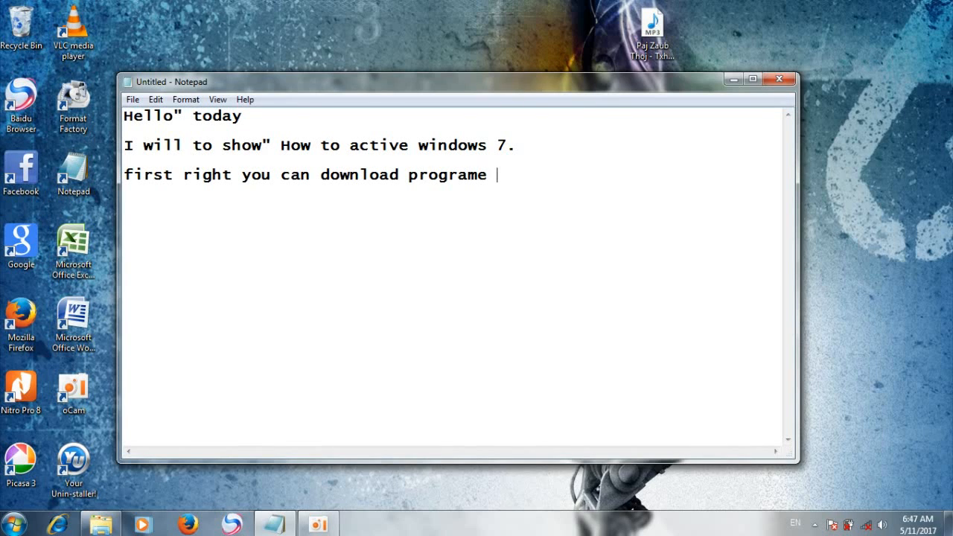
type(" Window")
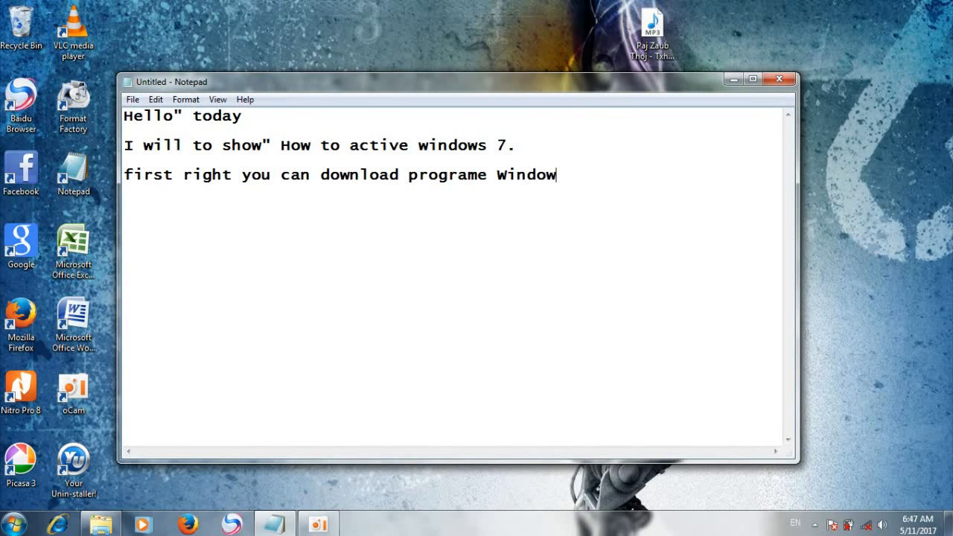
type("s 7 Reader")
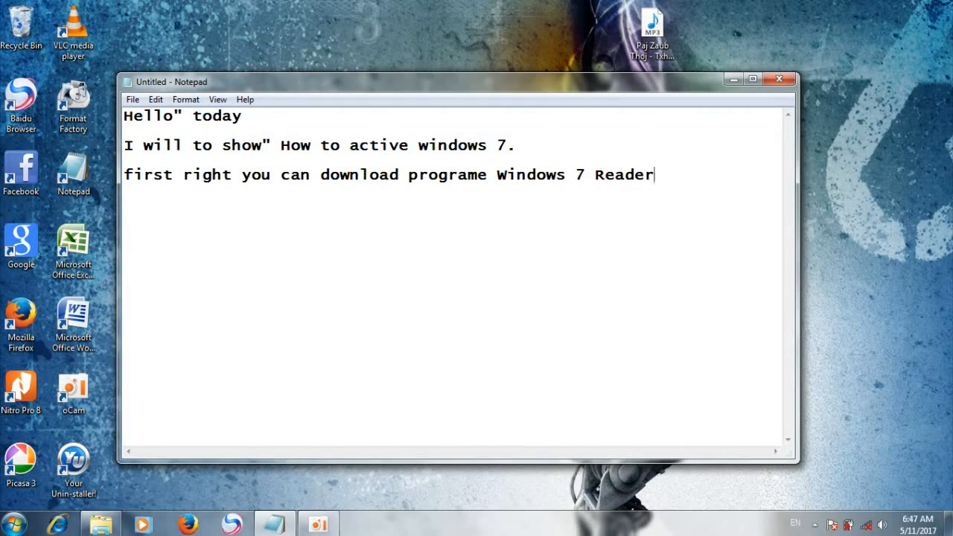
type(".")
- Add the line "now i have programe" below the sentence about downloading, leaving a blank line between them
key("Return")
type("\\")
key("BackSpace")
type("nows")
key("BackSpace")
type("i have prog")
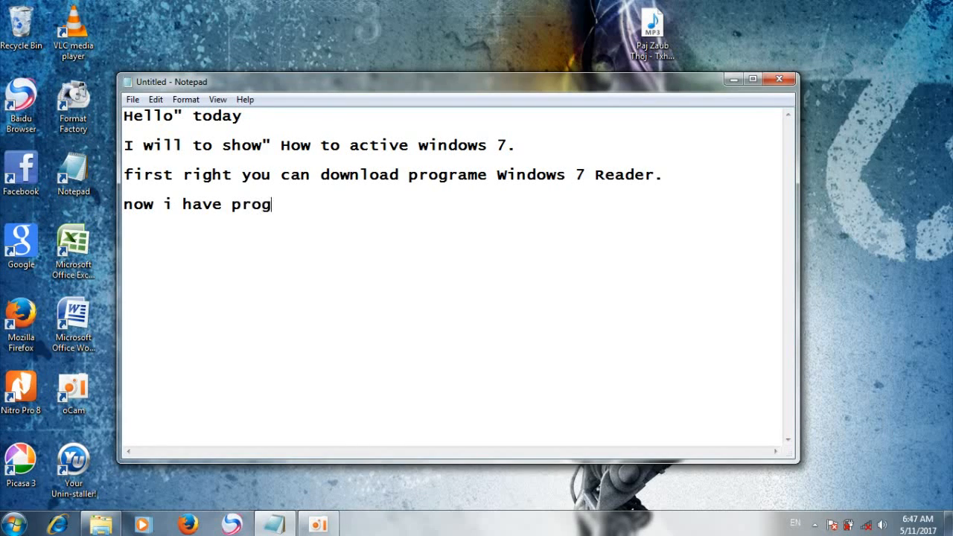
type("rame")
- Add the line "I can start for you looking" below "now i have programe", with a capital I
type("ca")
key("BackSpace")
key("BackSpace")
key("BackSpace")
type("i can")
key("BackSpace")
key("BackSpace")
key("BackSpace")
key("BackSpace")
key("BackSpace")
type("I csn")
key("BackSpace")
key("BackSpace")
type("an star")
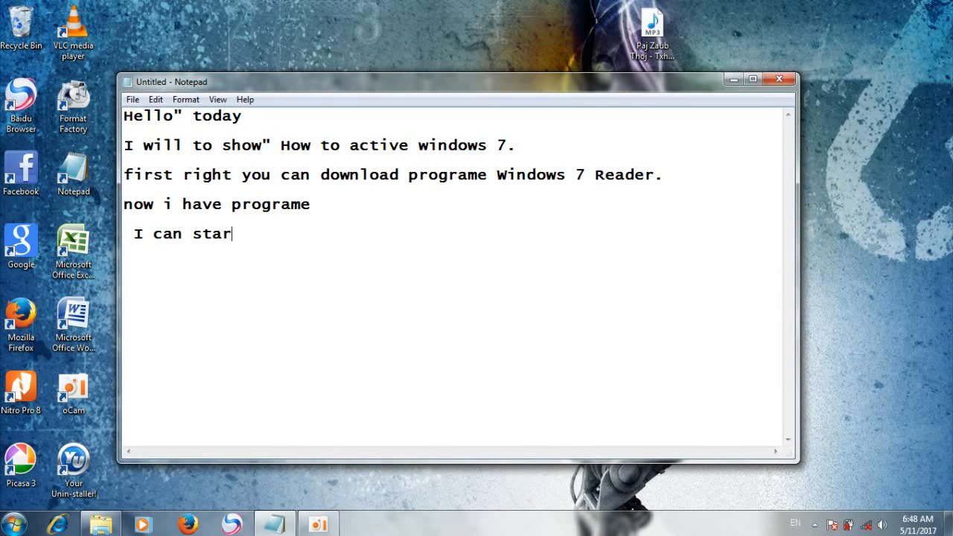
type("t for you looking")
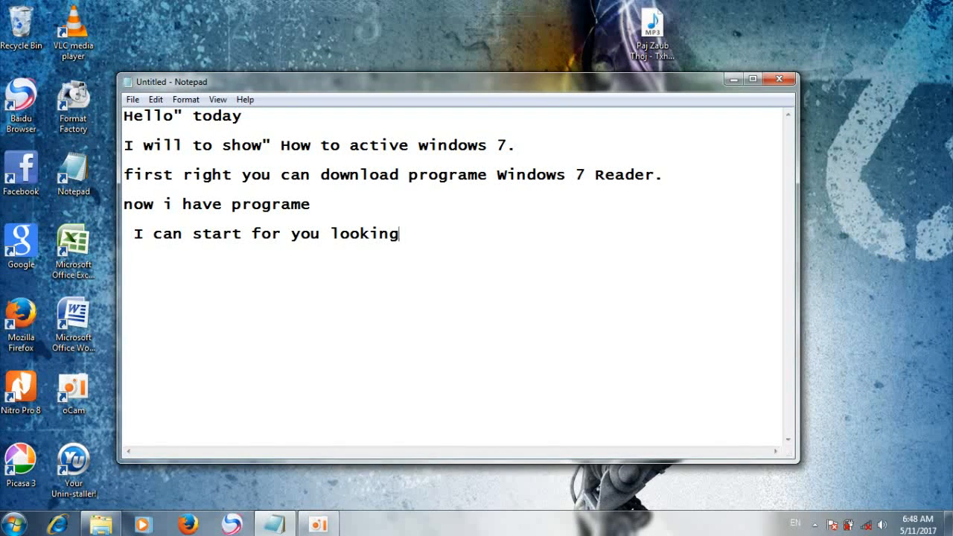
- Switch to Windows Explorer, open the All Programe folder on drive D: and select the Windows.7.Crack folder
left_click(104, 527)
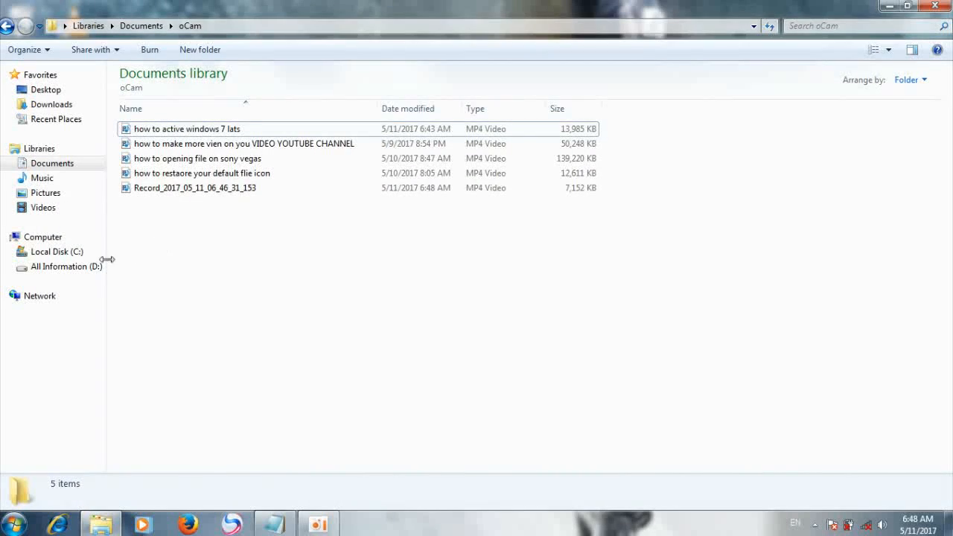
left_click(93, 270)
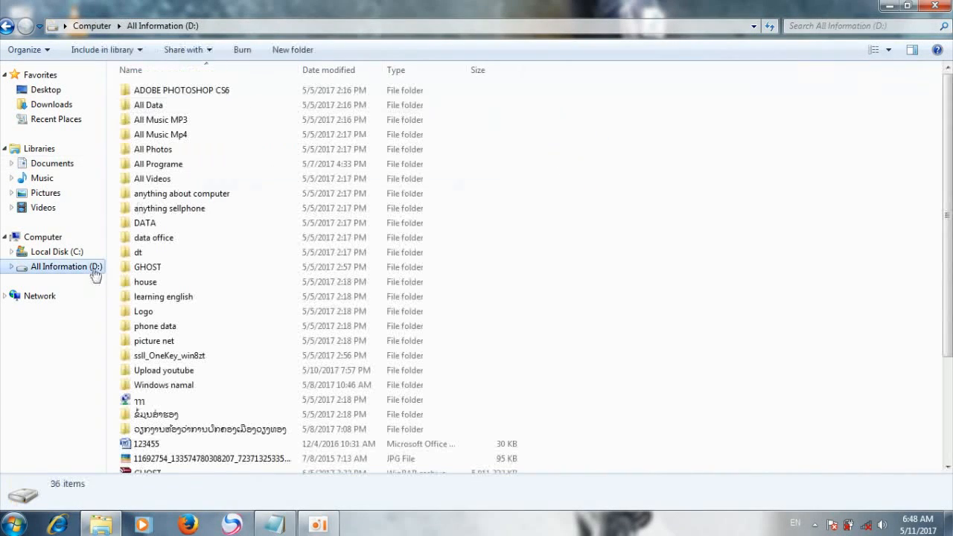
double_click(201, 162)
left_click(196, 355)
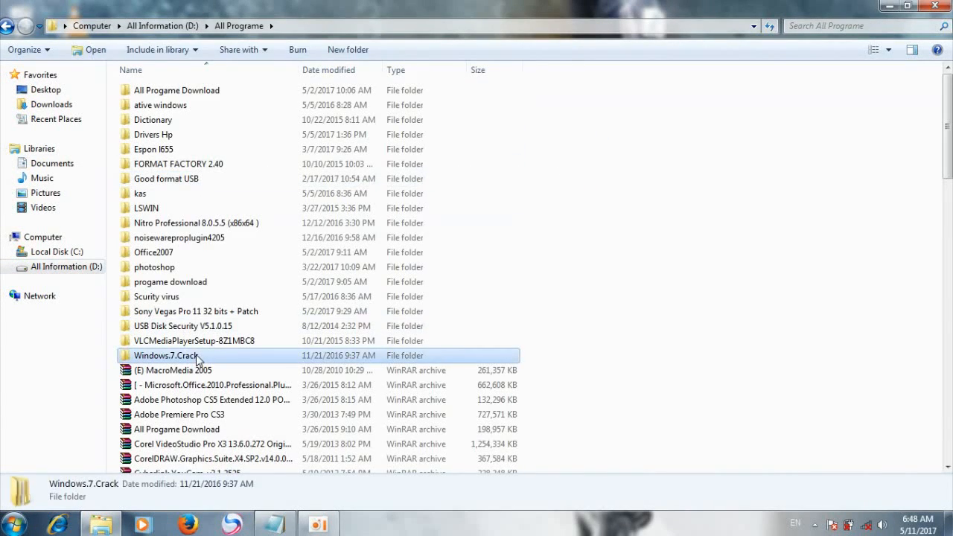
- Return to Notepad, move its window clear of the folder names and add "you can look floder windows 7 crack this my programe"
left_click(274, 525)
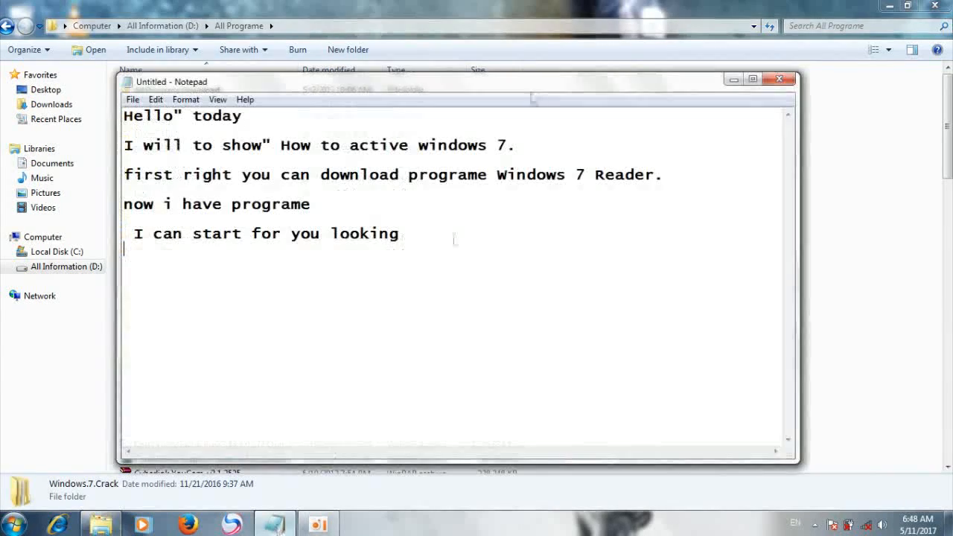
left_click_drag(425, 76, 463, 64)
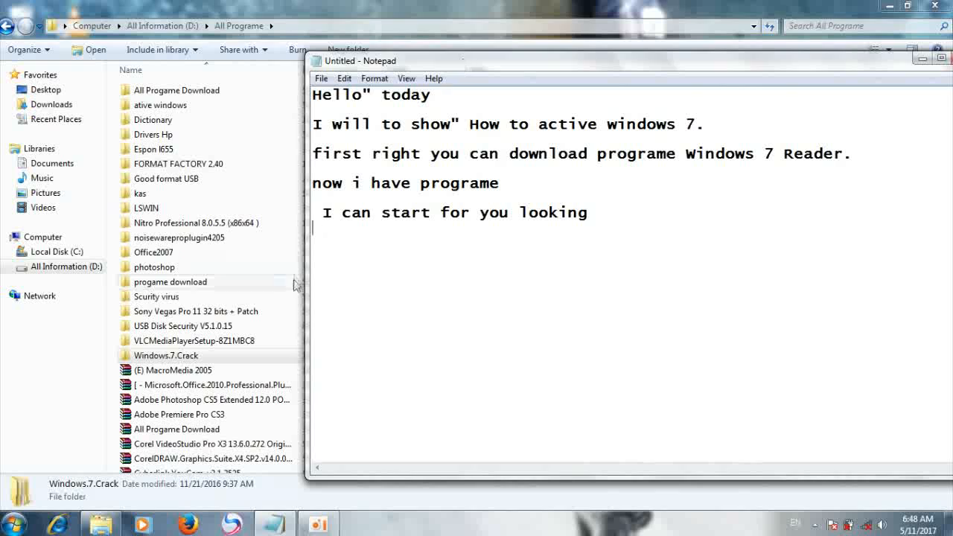
left_click(404, 245)
key("Return")
type("you ")
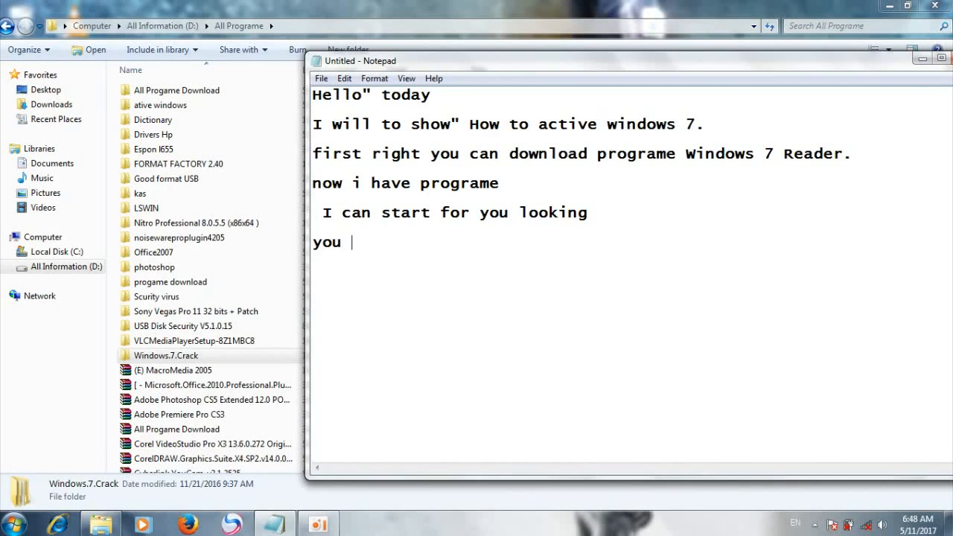
type("can look floder")
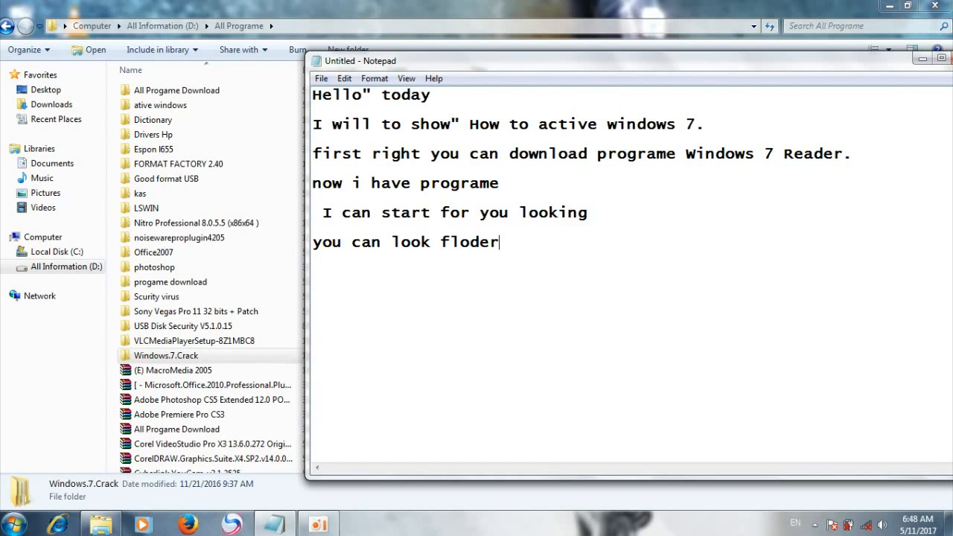
type(" windows")
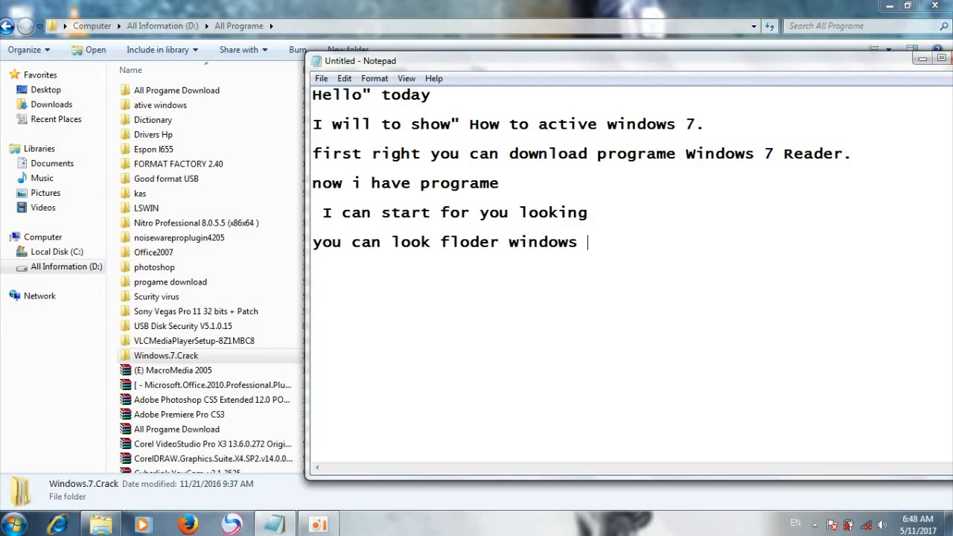
type(" 7 crack this m")
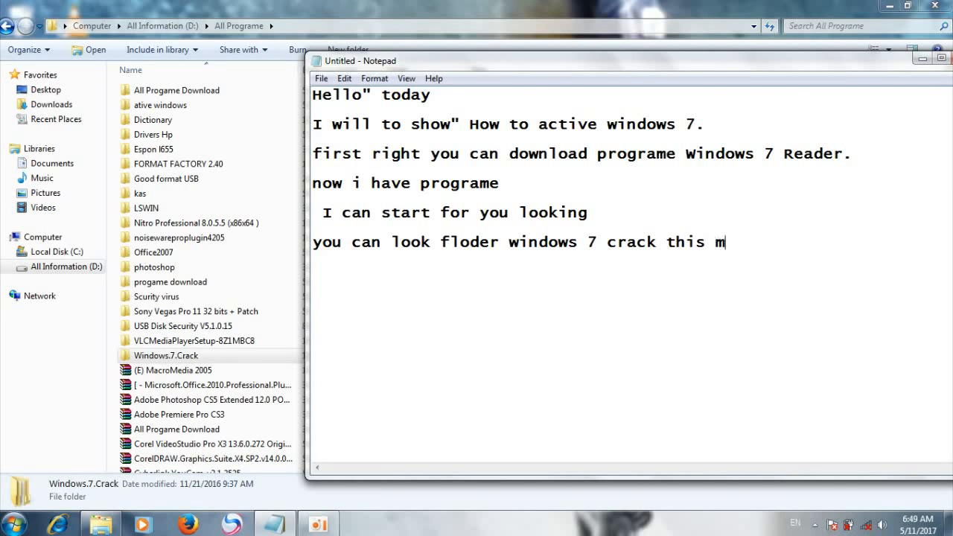
type("y programe")
key("Return")
key("Return")
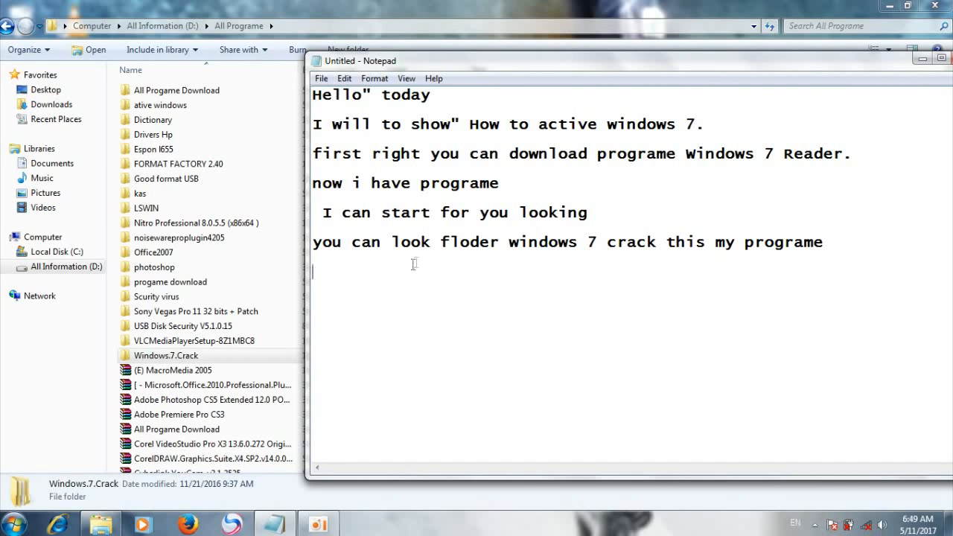
- In Windows Explorer, open Windows.7.Crack and its "Windows 7 all version 7600 RTM Activator" subfolder, then select the Windows 7 Activador application
left_click(206, 356)
double_click(207, 356)
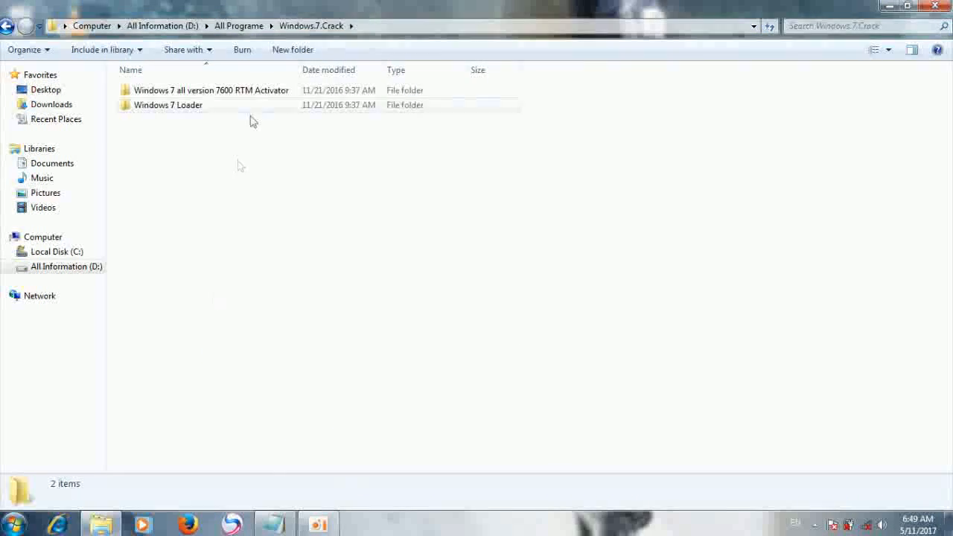
left_click(267, 93)
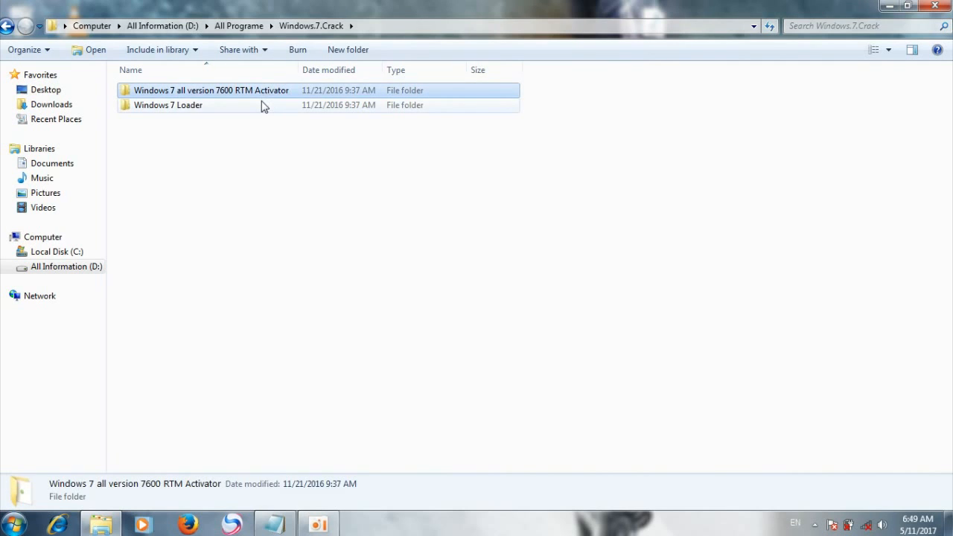
double_click(265, 105)
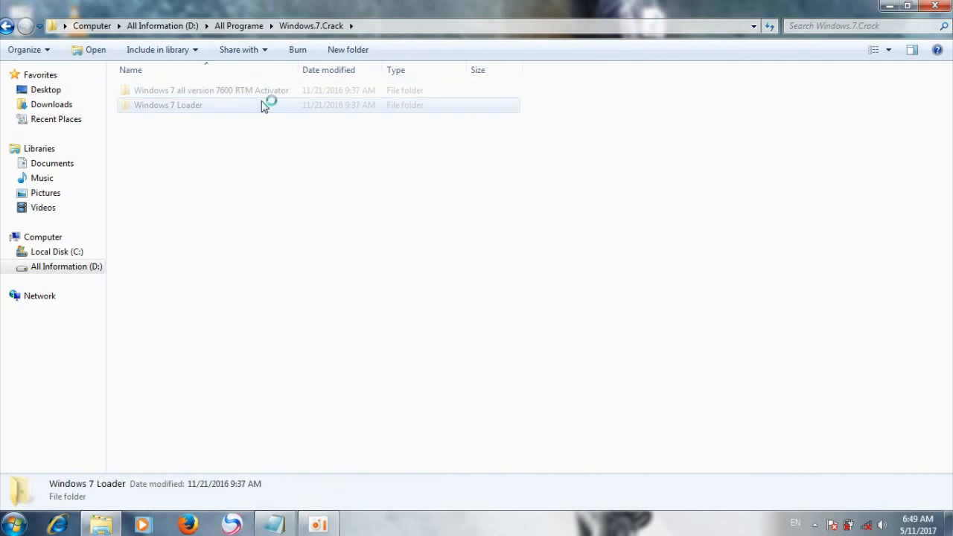
left_click(7, 26)
double_click(192, 94)
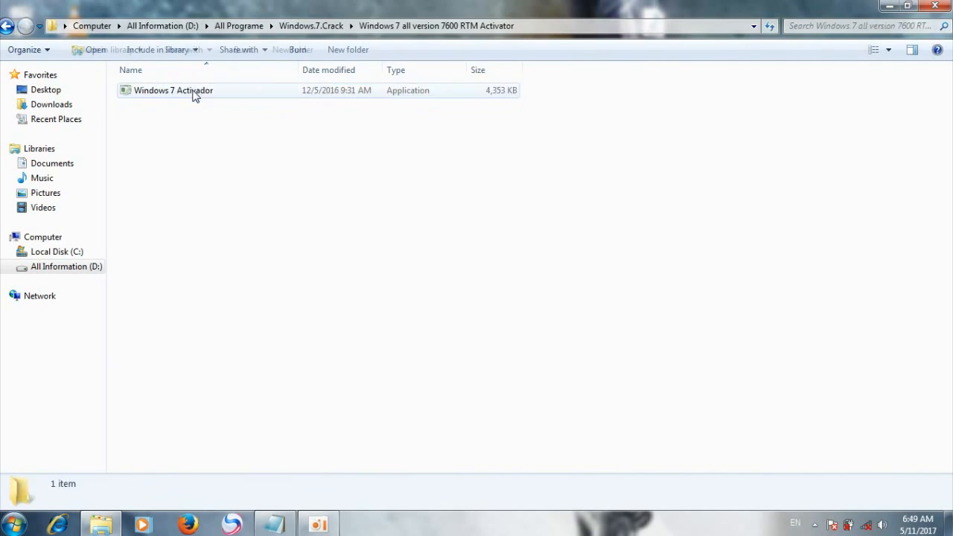
left_click(193, 92)
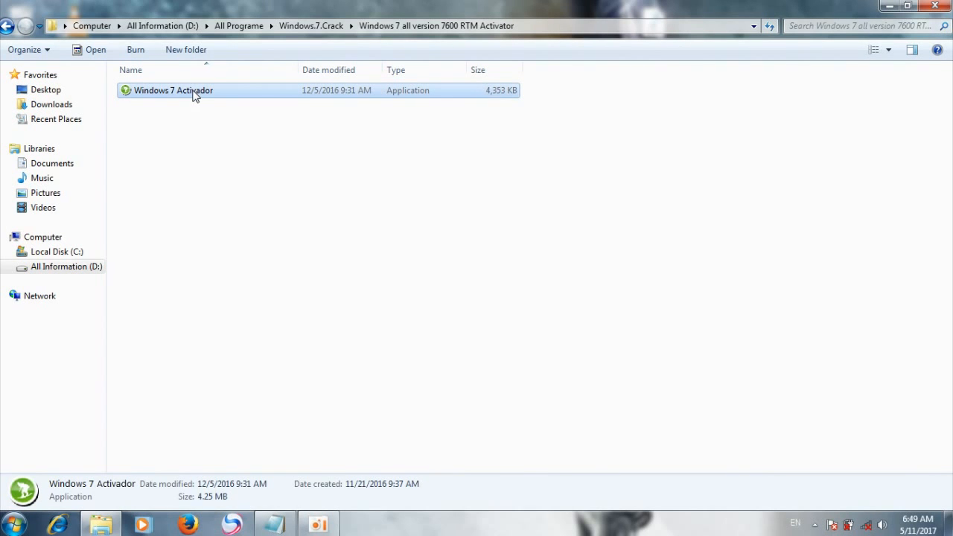
- Return to Notepad and add the line "you can duble click programe" at the end of the note
left_click(277, 525)
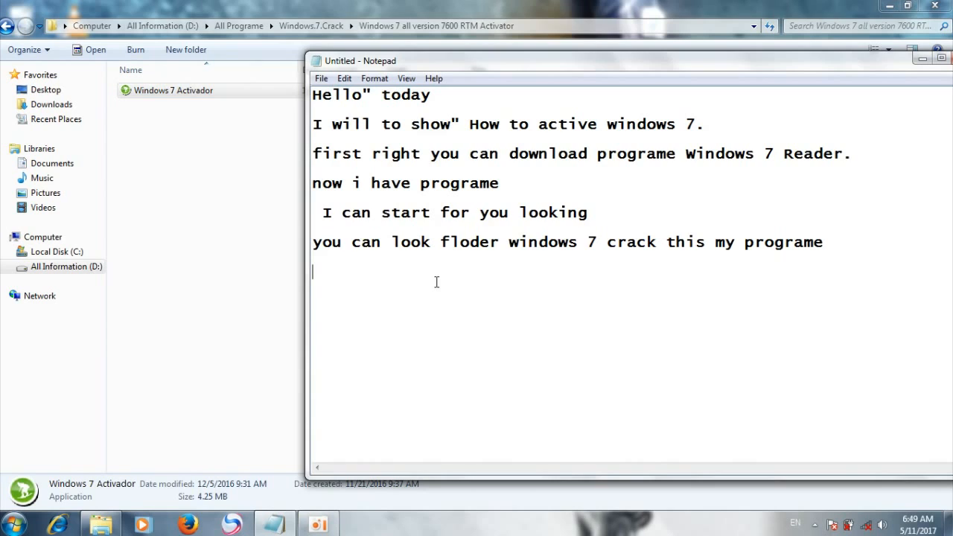
key("Return")
key("Return")
type("you can")
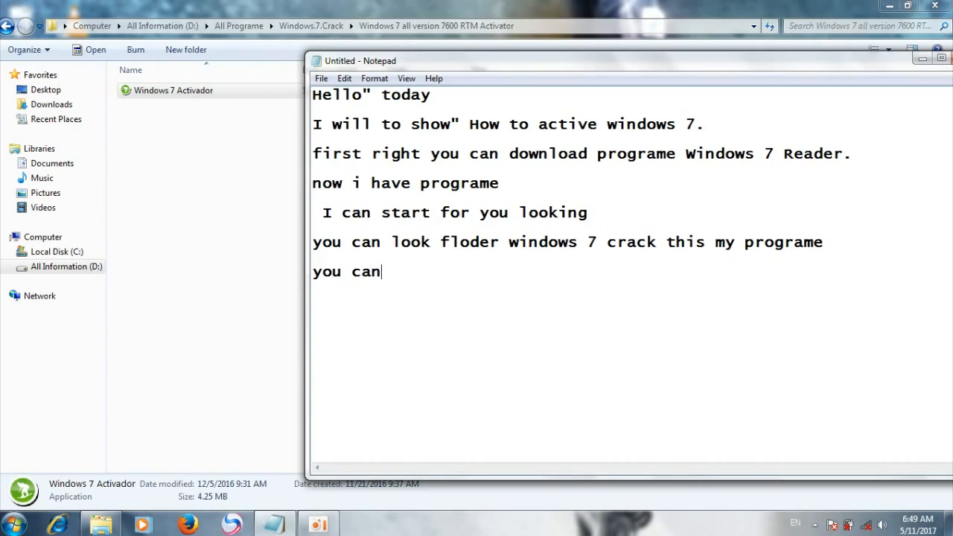
type(" duble c")
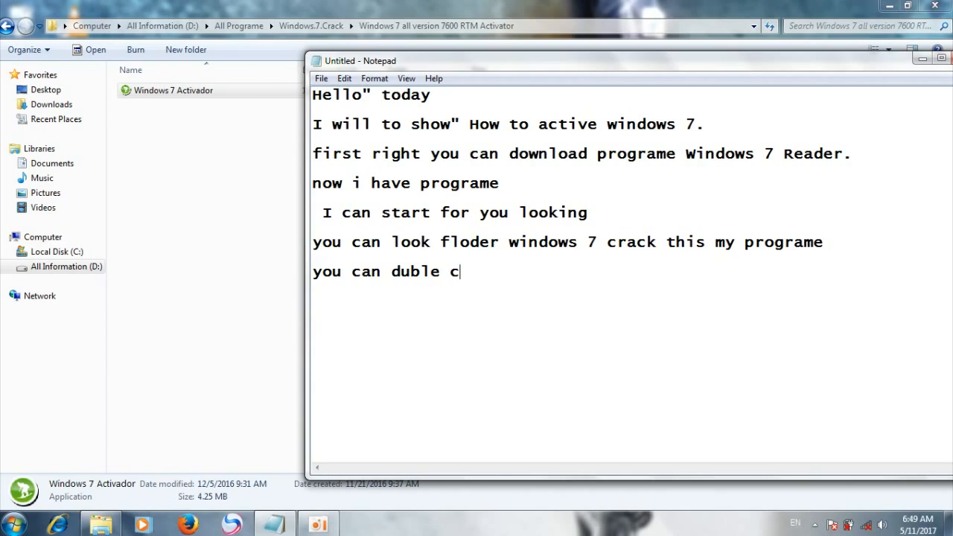
type("lick prog")
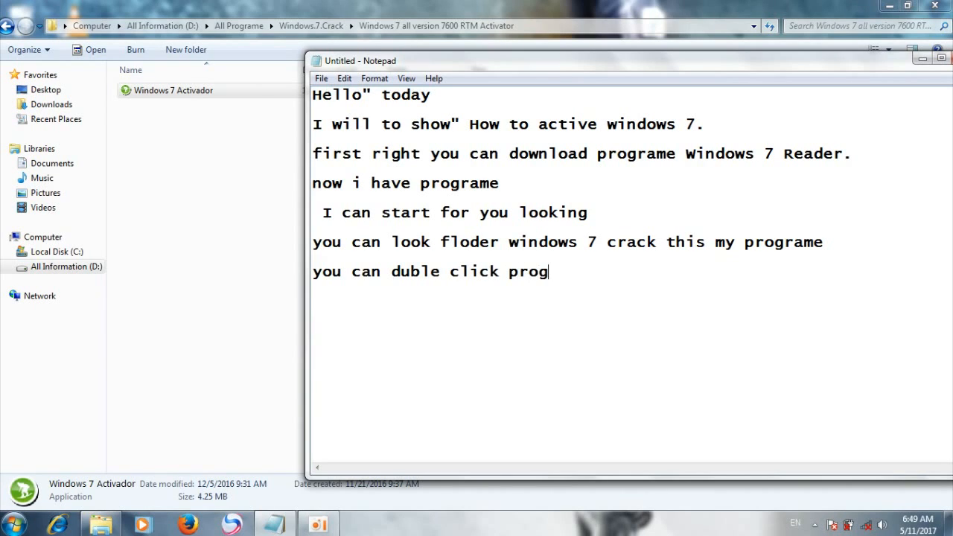
type("rame")
- Switch to Windows Explorer, run Windows 7 Activador to view its status and settings window, and close it
left_click(177, 146)
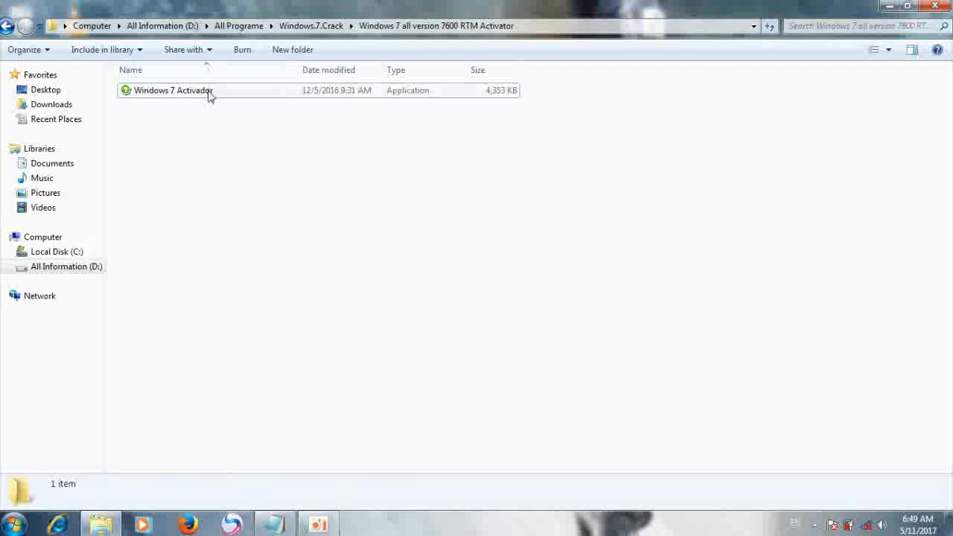
double_click(209, 93)
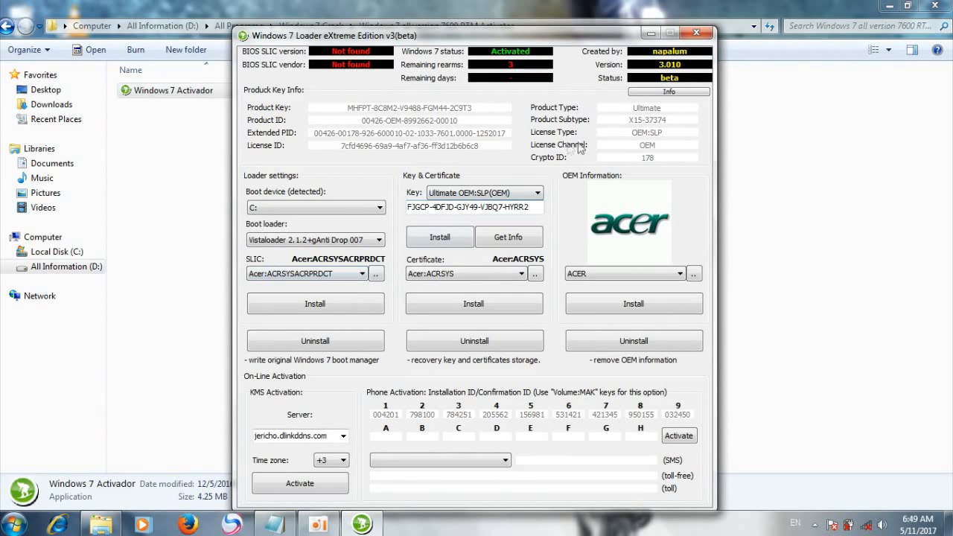
left_click(697, 33)
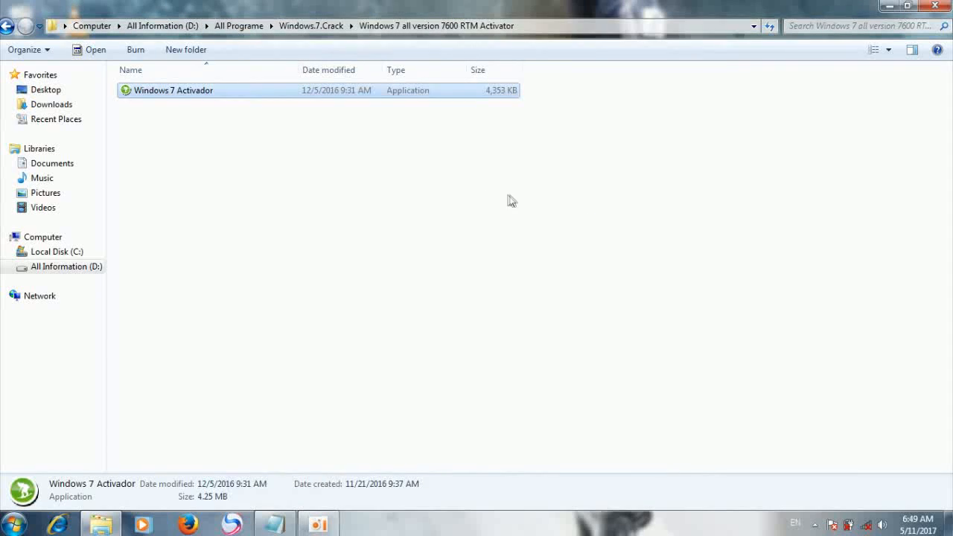
- Return to Notepad and add "before you computer finish and restart" below the last line, leaving a blank gap above it
left_click(277, 527)
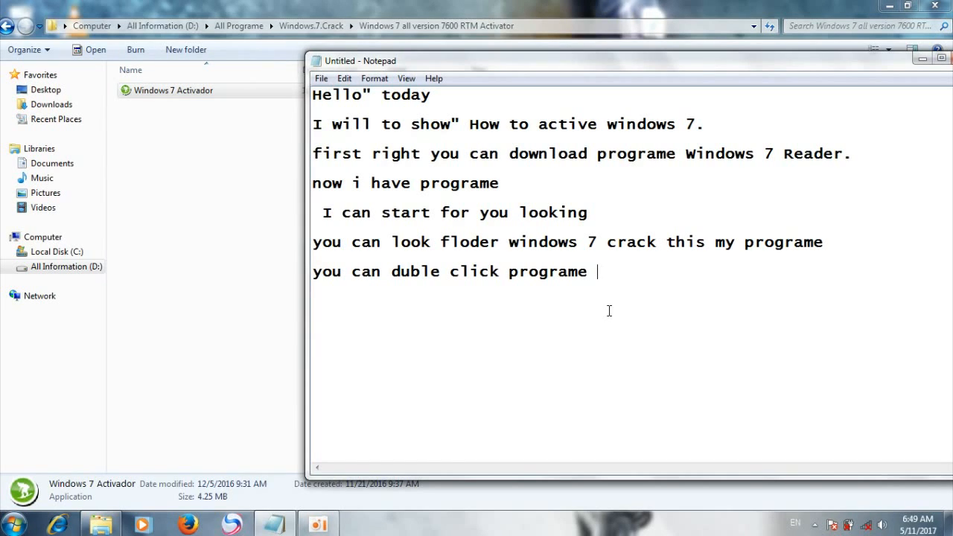
type("before")
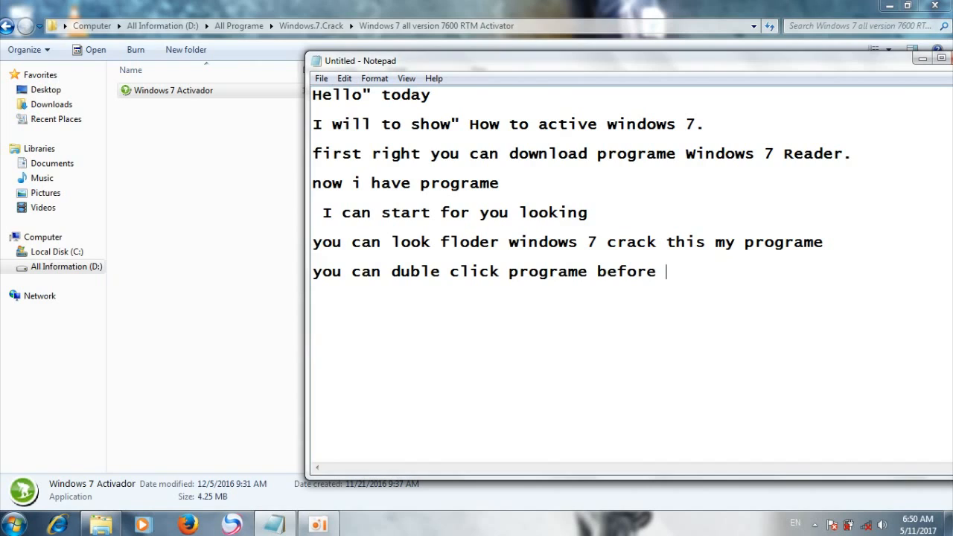
key("BackSpace")
key("BackSpace")
key("BackSpace")
key("BackSpace")
key("BackSpace")
key("BackSpace")
key("BackSpace")
key("BackSpace")
key("Return")
key("Return")
key("Return")
type("be")
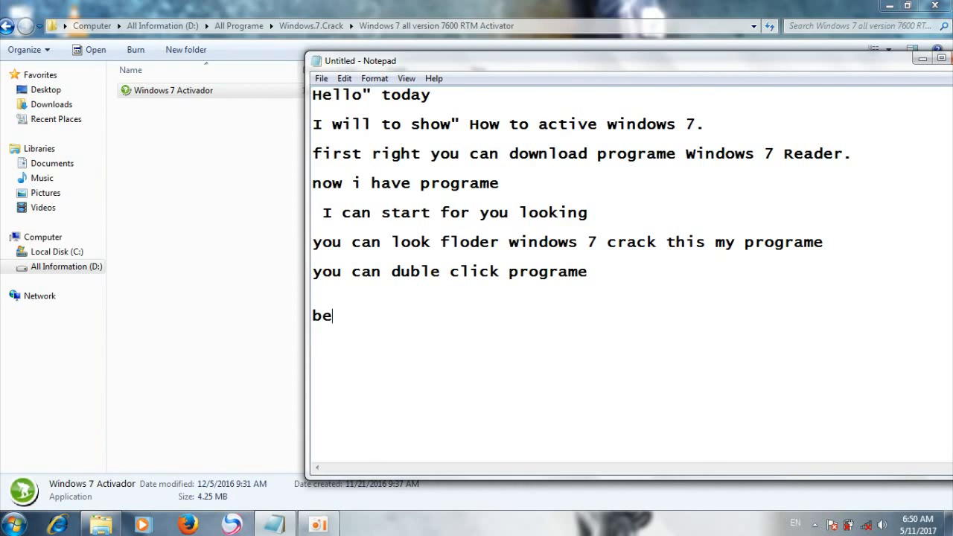
type("fore you ca")
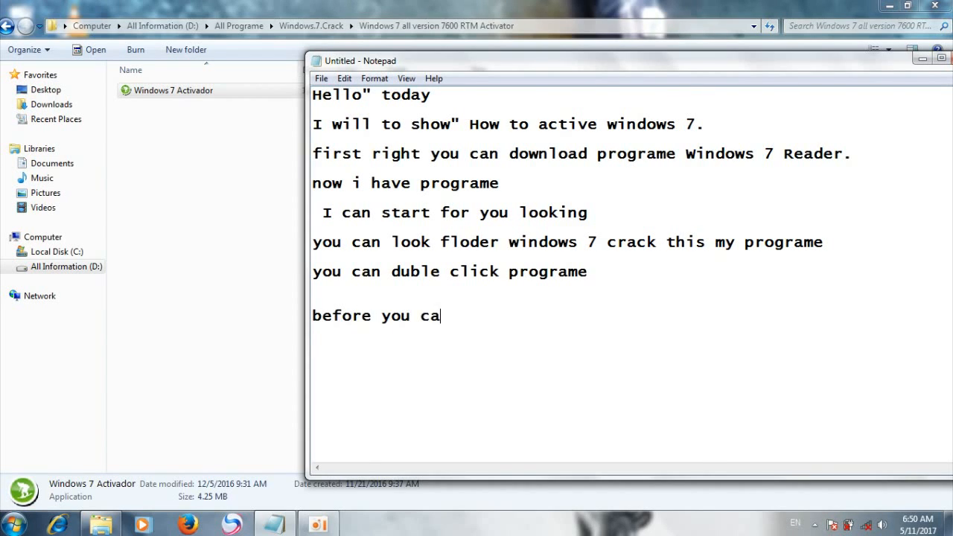
key("BackSpace")
type("omputer")
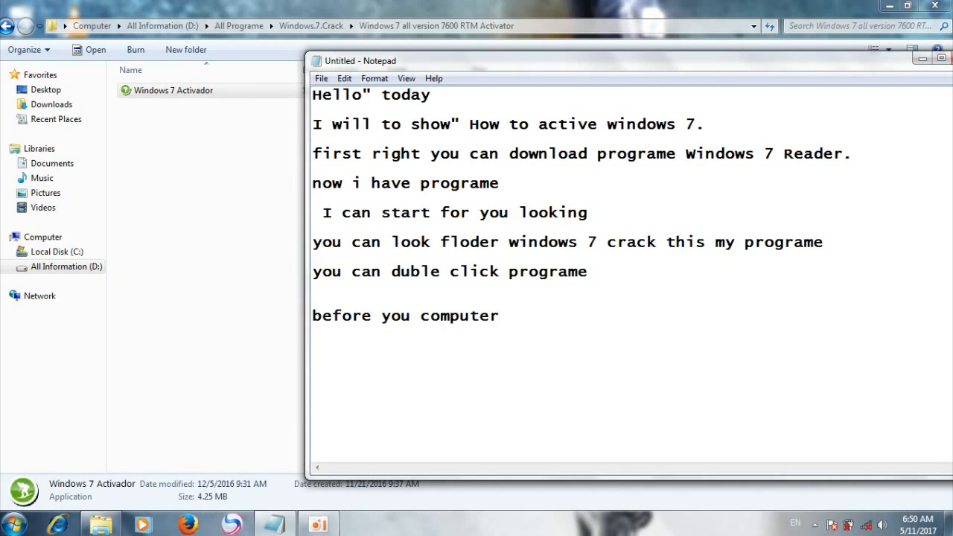
type(" finish and rea")
key("BackSpace")
type("start")
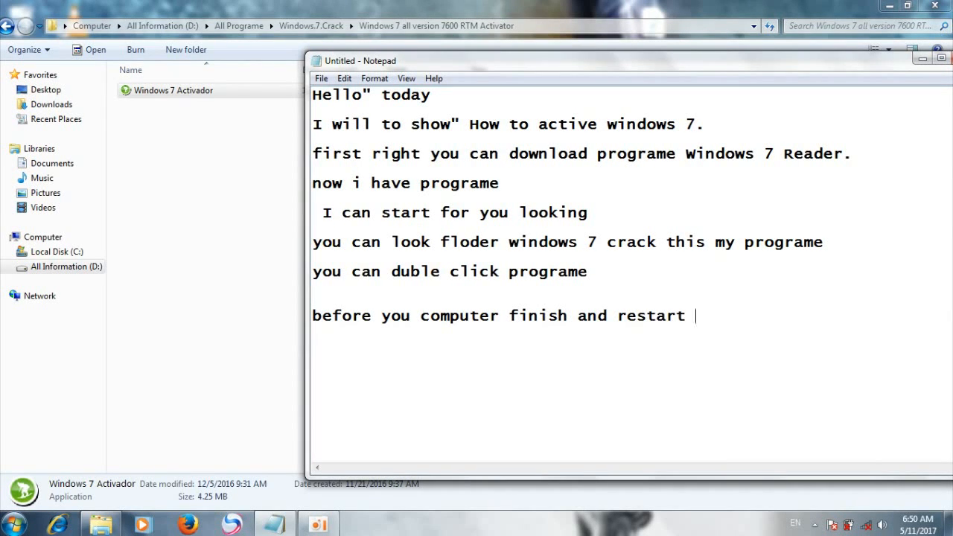
- Add the line "you go to open to looking windows active or not" at the end of the note
key("Return")
key("Return")
type("you go to op")
key("BackSpace")
type("open")
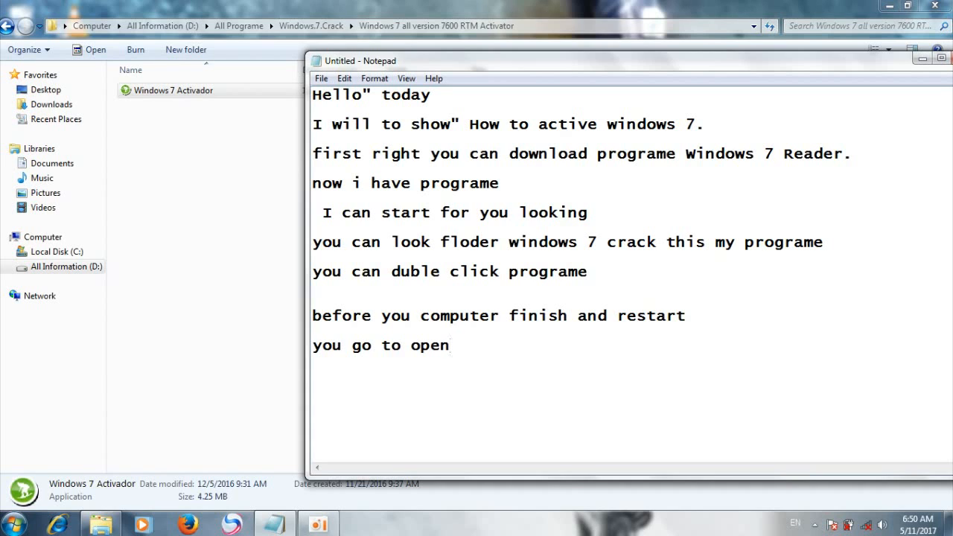
type(" to looking")
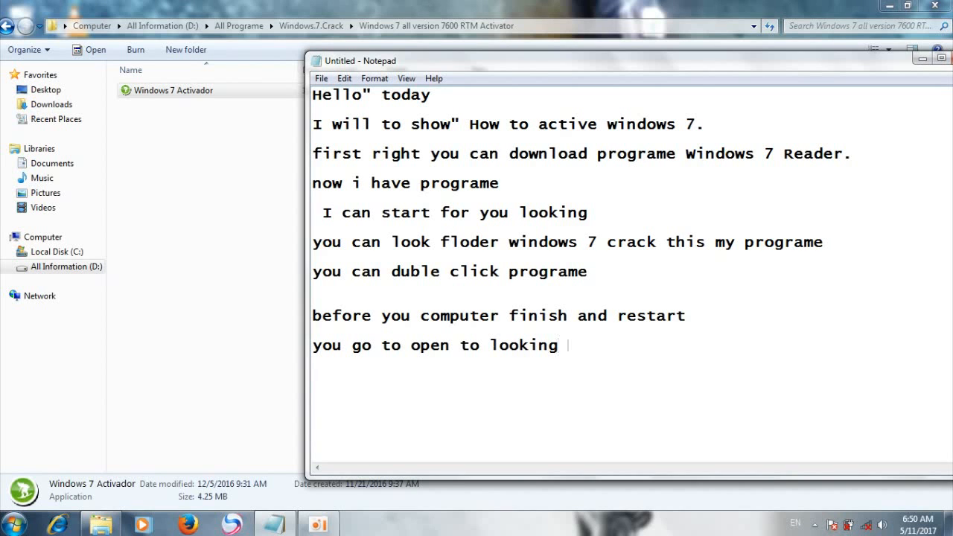
type(" windows")
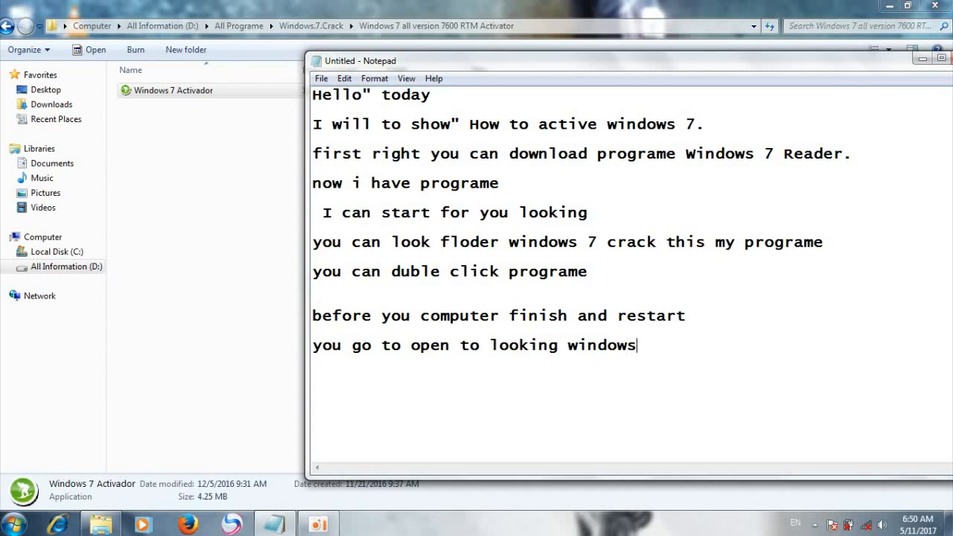
type(" active or ")
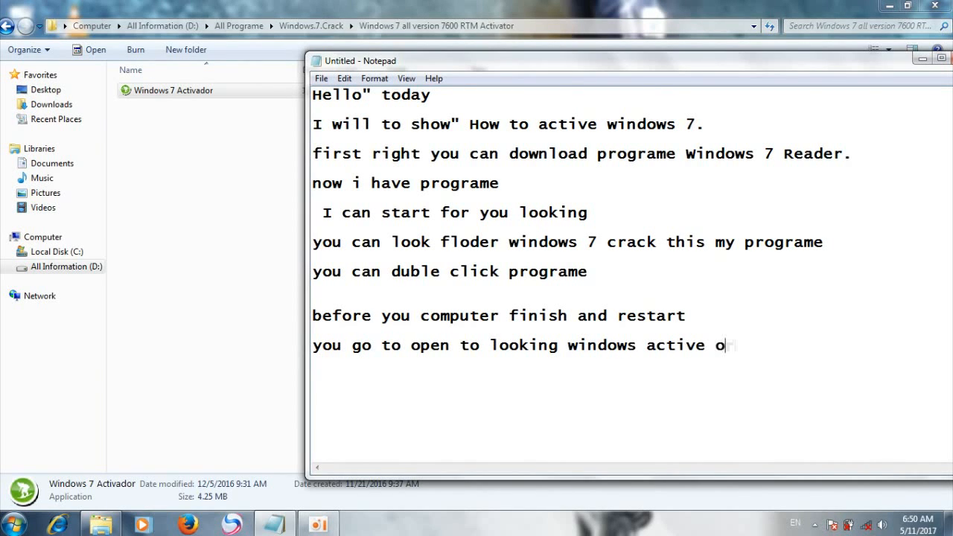
type("not")
key("Return")
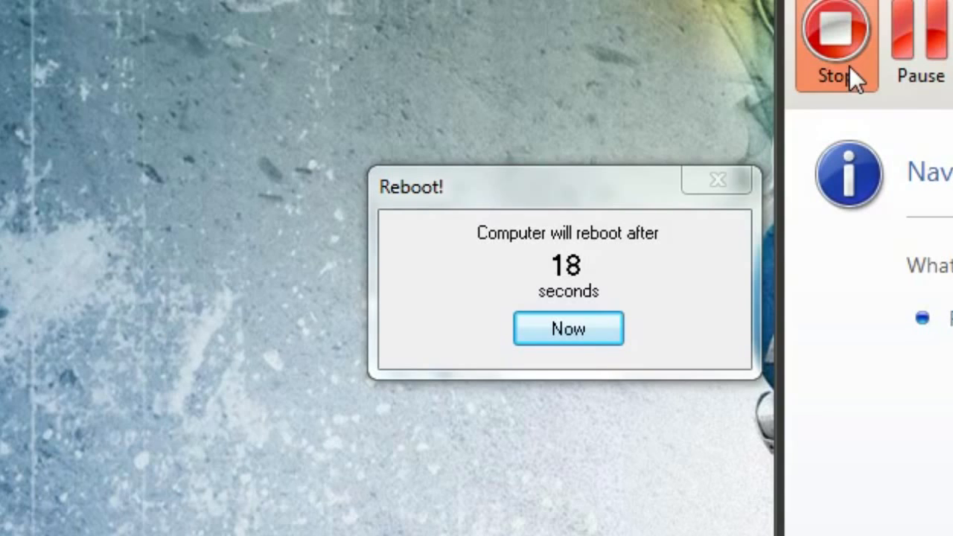
left_click(850, 65)
left_click(850, 66)
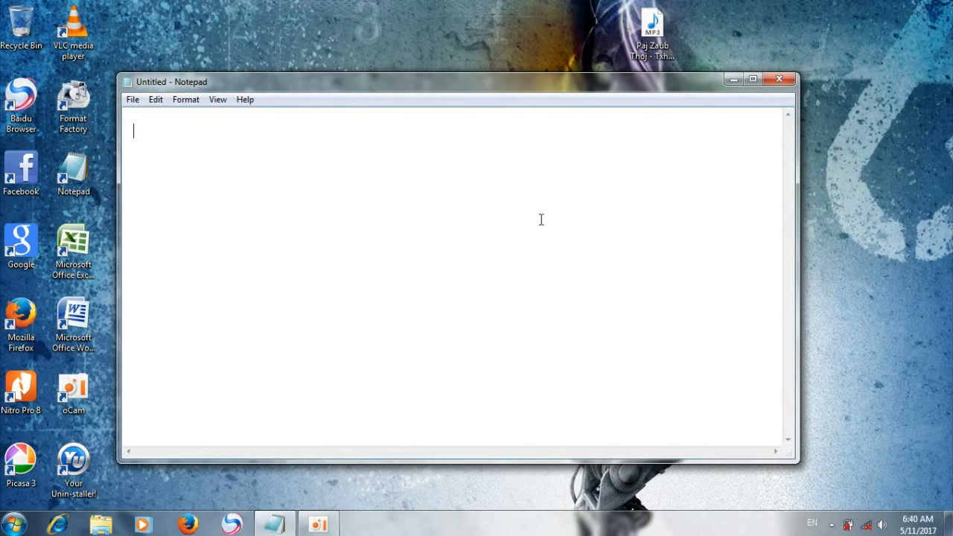
- Write "now can looking windows" as the first line of the empty Notepad note
type("now")
type("can looking")
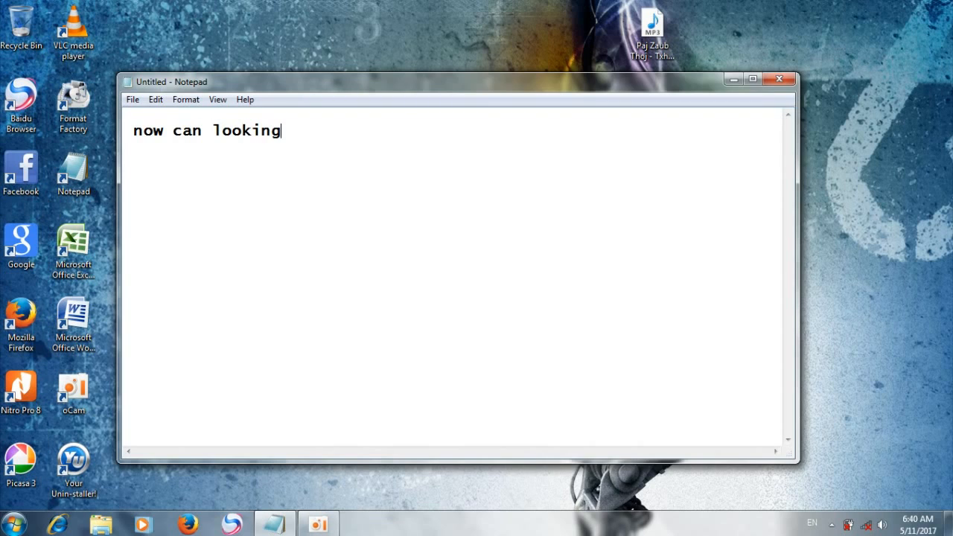
type(" windows")
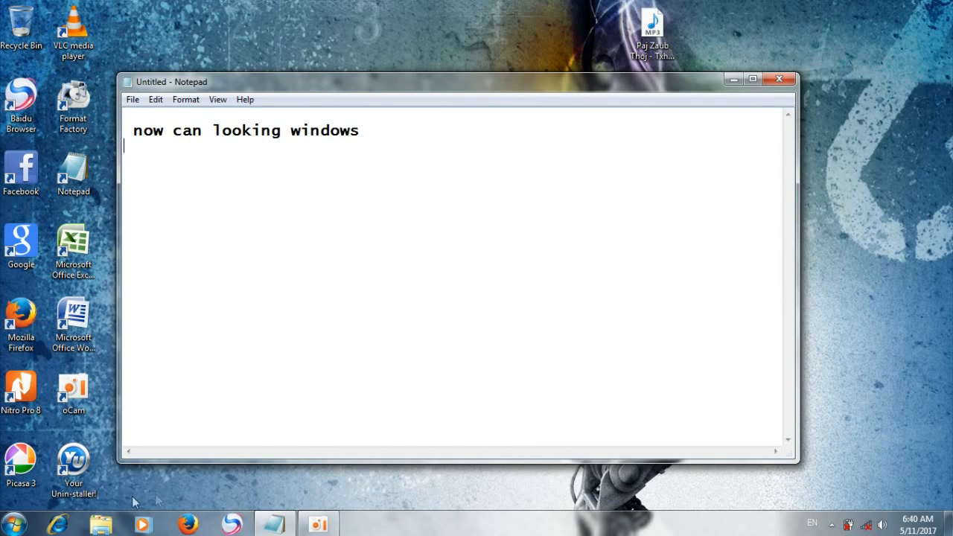
- Switch to Windows Explorer, open the properties of Computer and view the Windows activation section
left_click(103, 526)
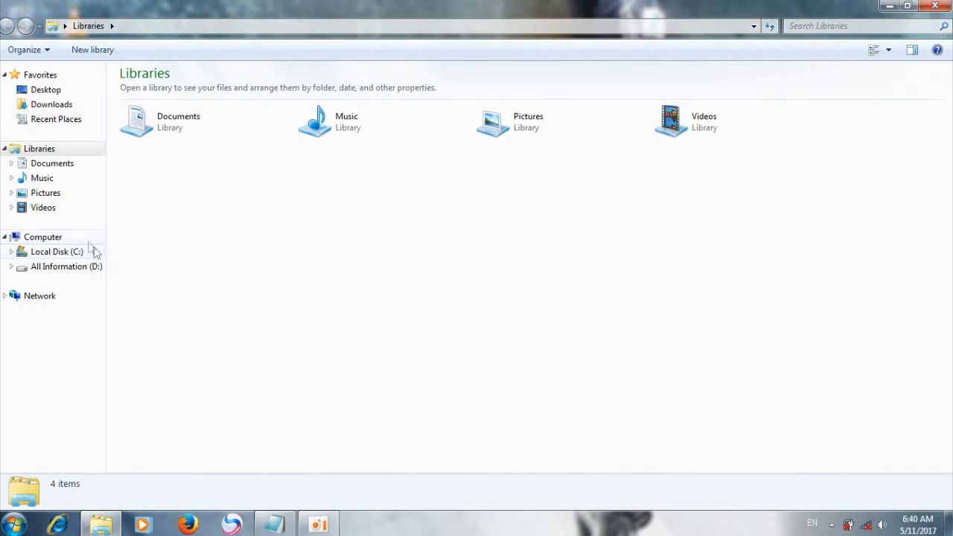
left_click(93, 238)
right_click(93, 238)
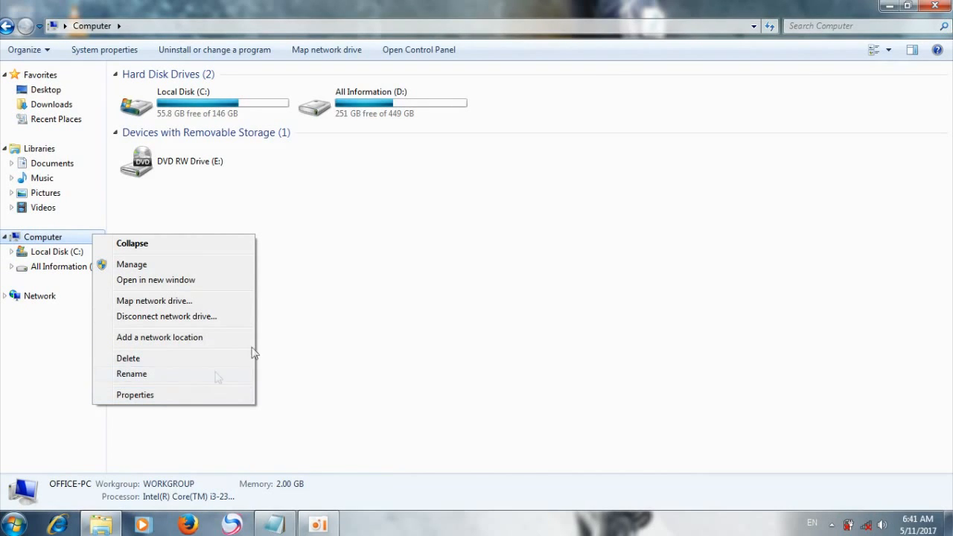
left_click(383, 227)
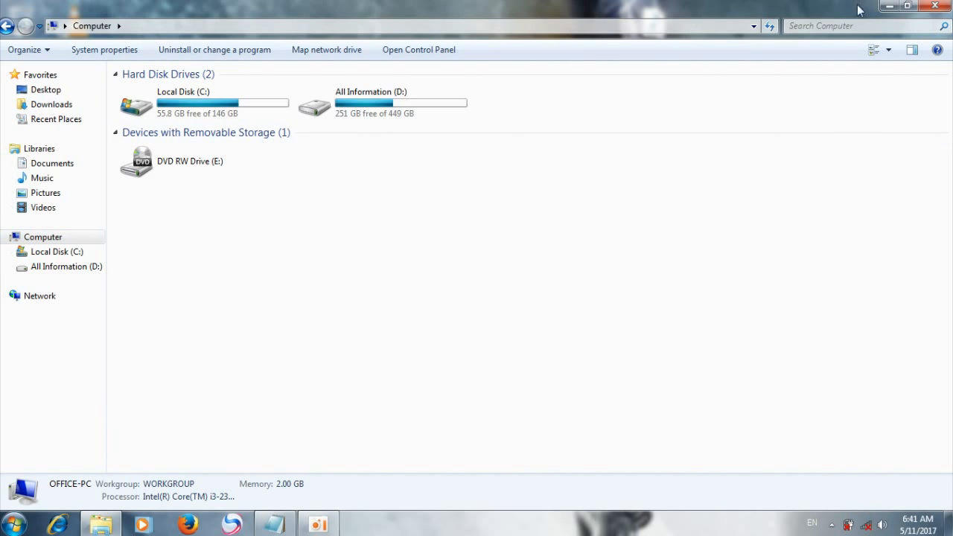
right_click(84, 246)
left_click(125, 398)
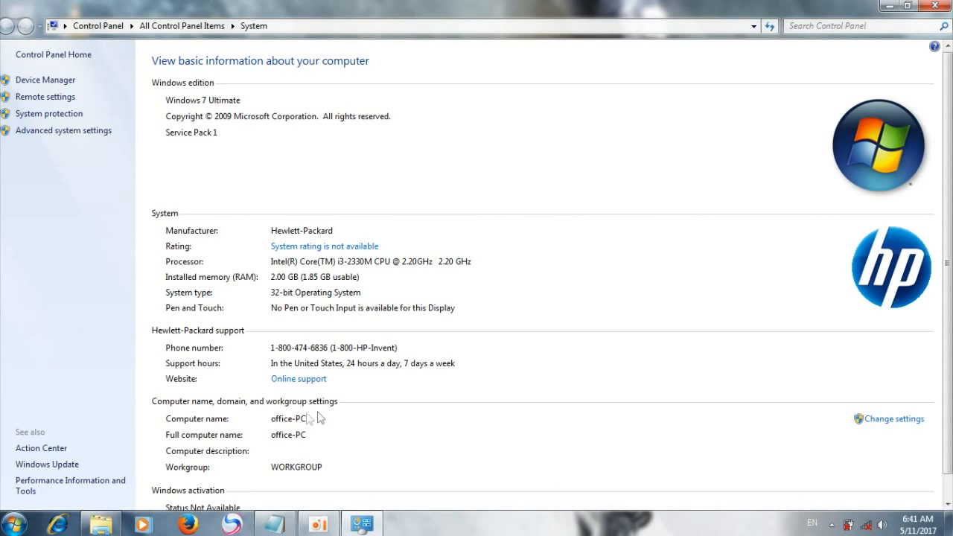
scroll(542, 298, "down", 2)
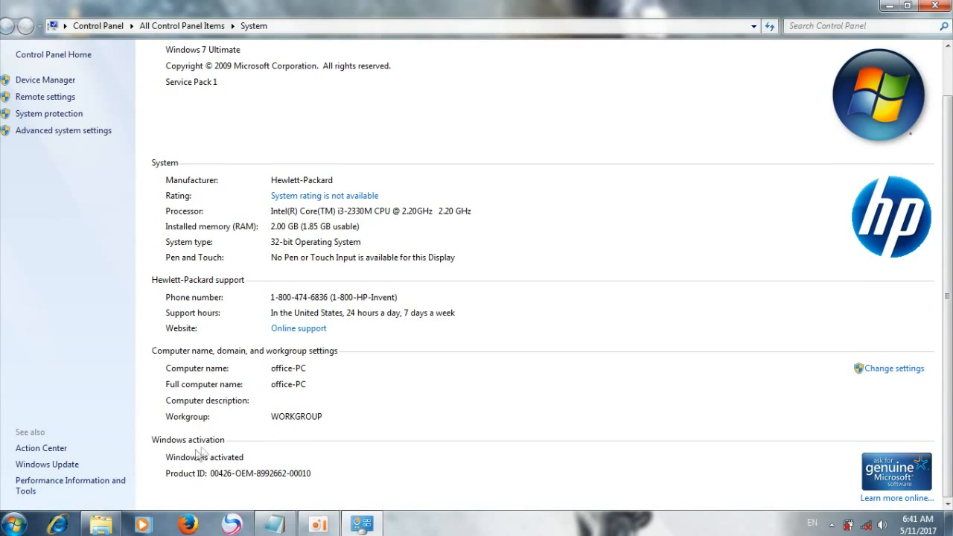
- Set Windows Update's important updates to "Never check for updates (not recommended)", then close the Control Panel and Explorer windows
left_click(67, 465)
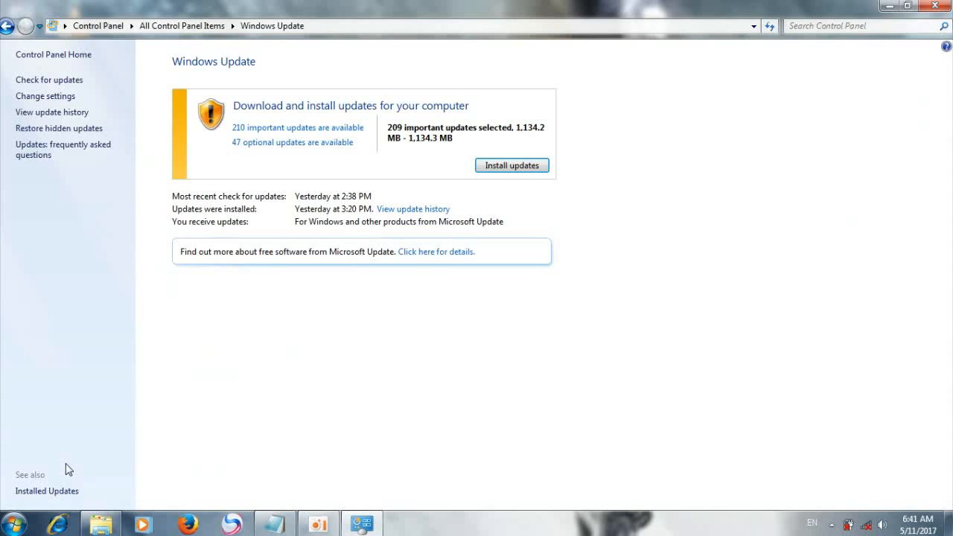
left_click(65, 97)
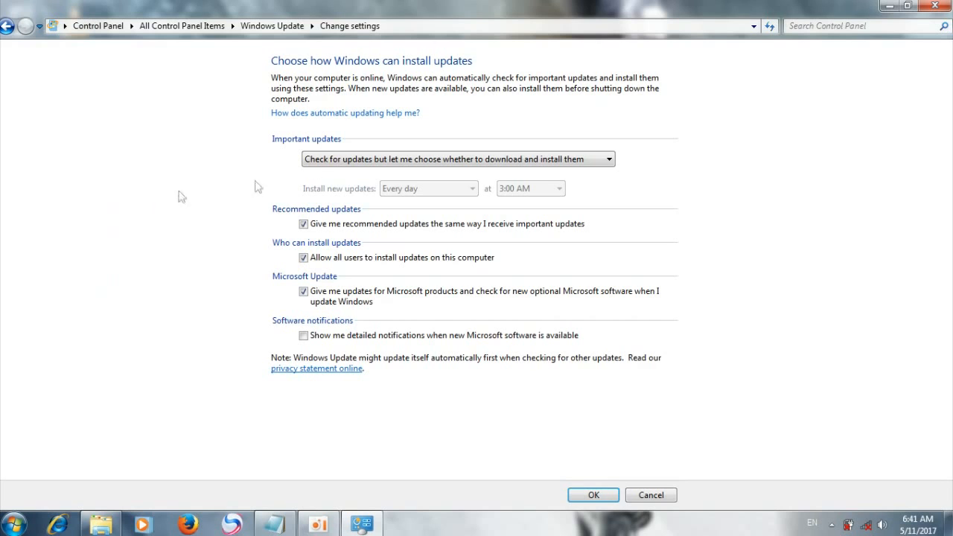
left_click(341, 159)
left_click(364, 205)
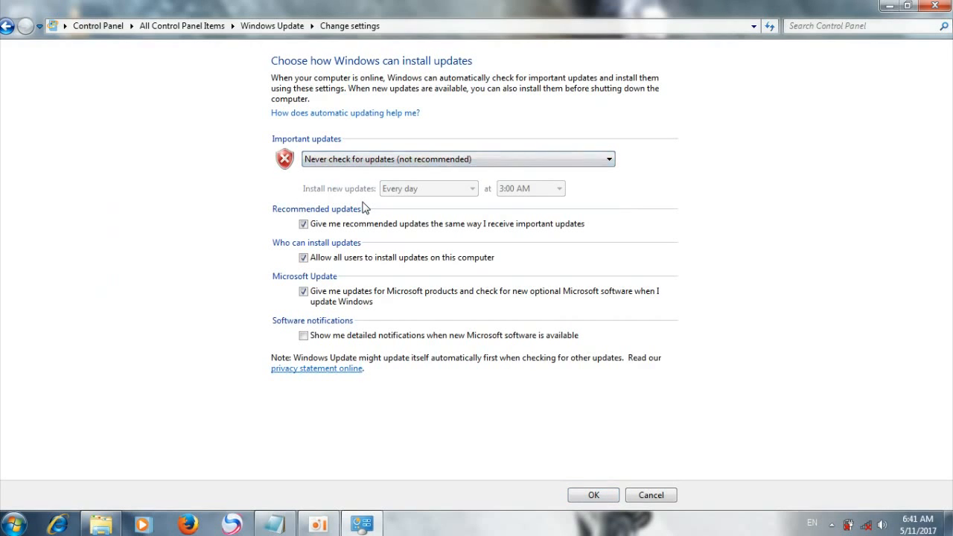
left_click(593, 495)
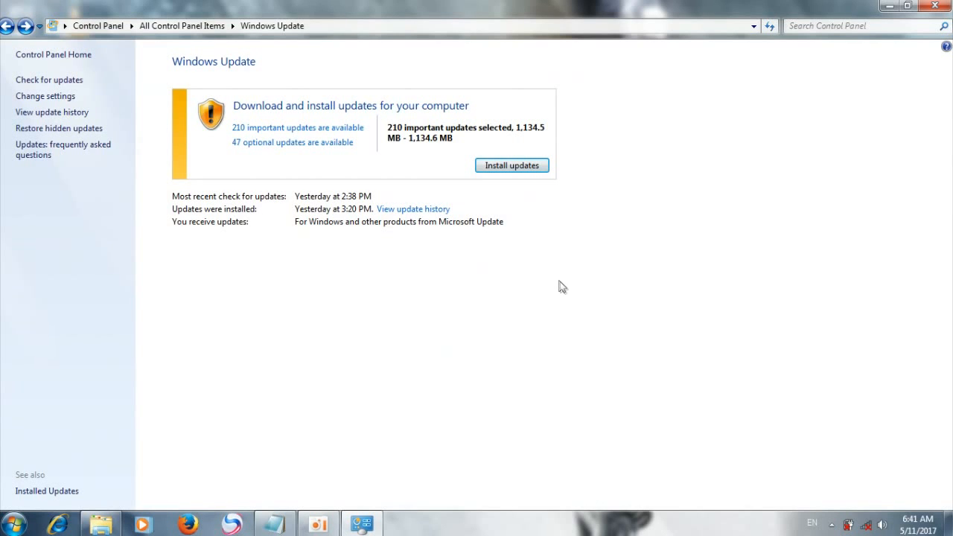
left_click(935, 6)
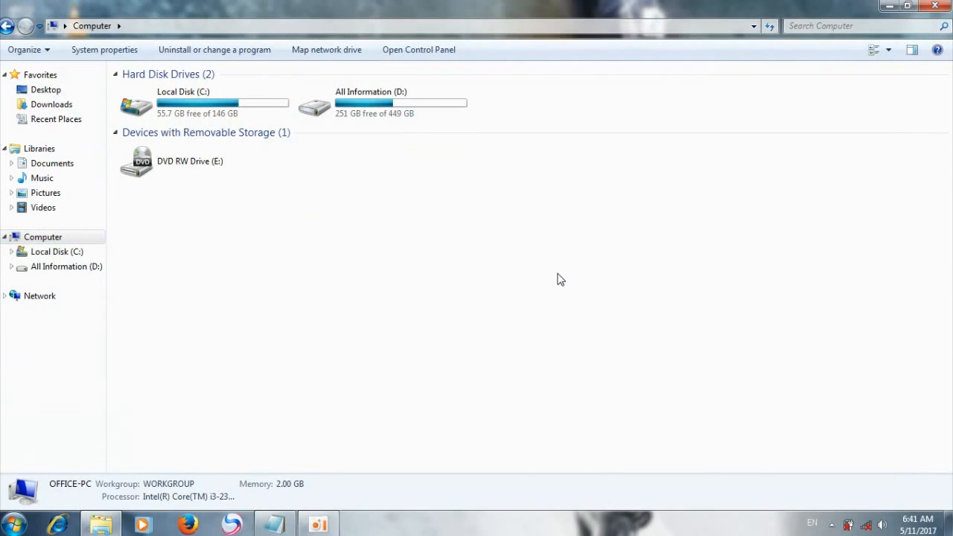
left_click(937, 6)
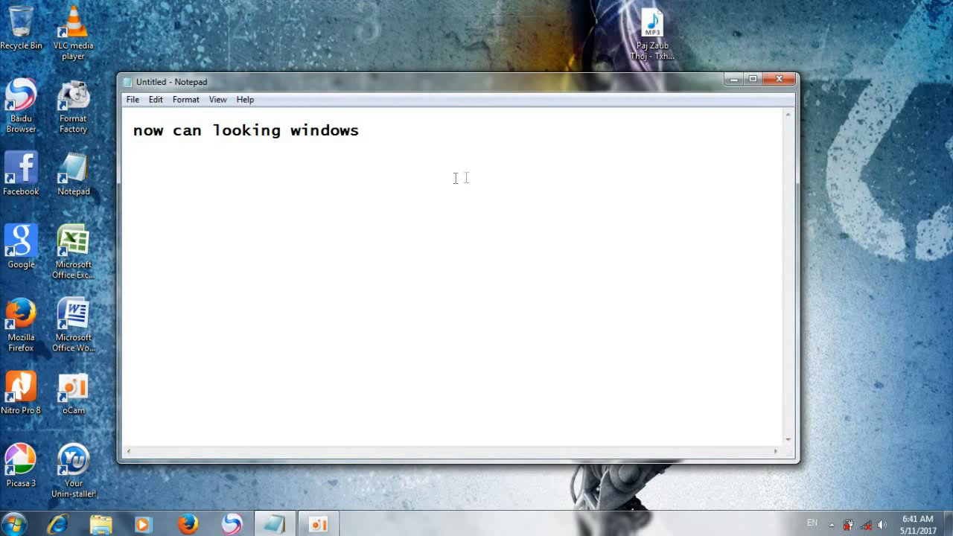
- Add the line "open the floder and click let and click properties" to the Notepad note
key("Return")
type("open thi")
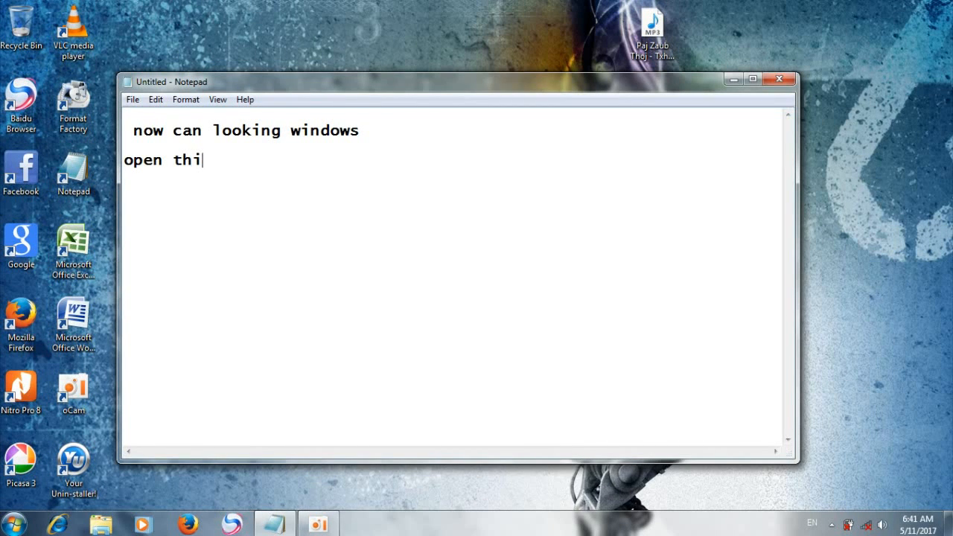
key("BackSpace")
type("e floder and")
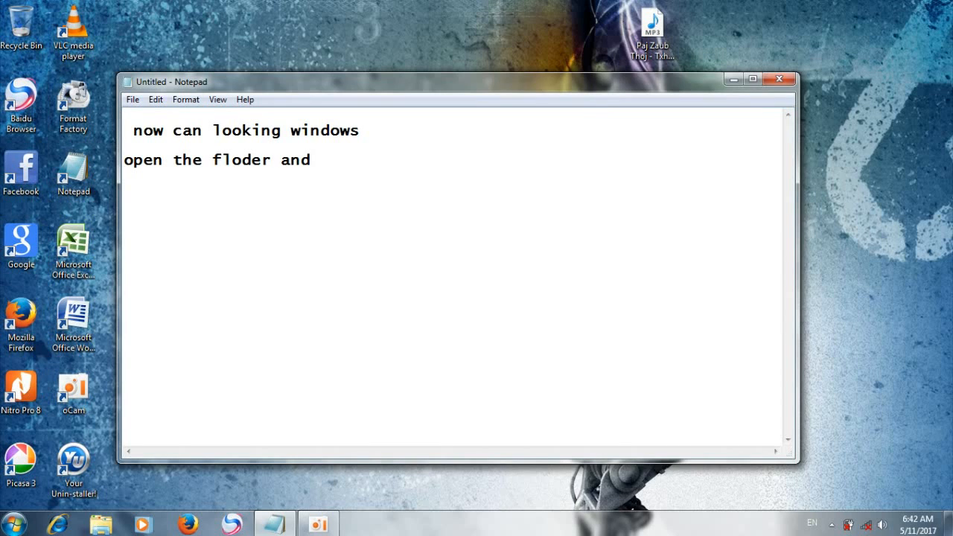
type("click")
type("r")
key("BackSpace")
type("let")
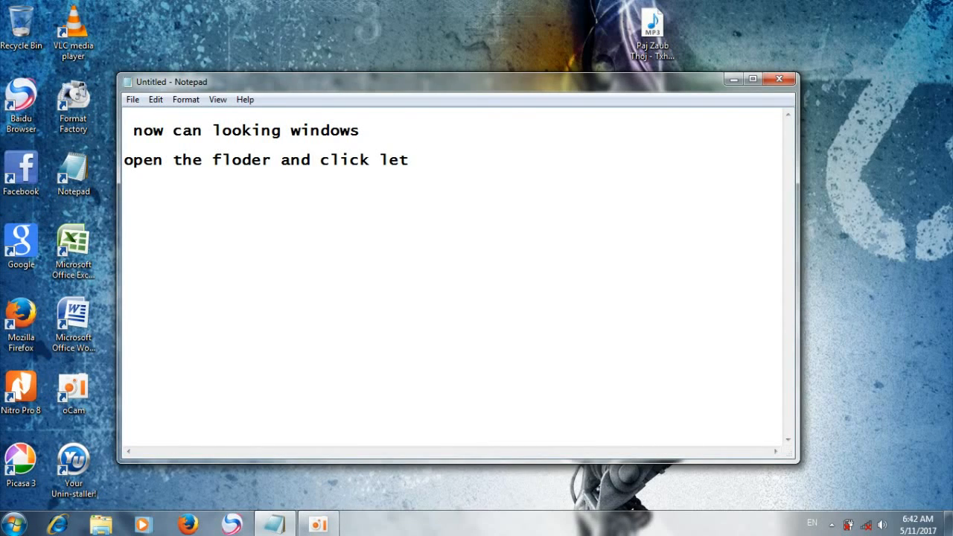
type("and click")
type(" prop")
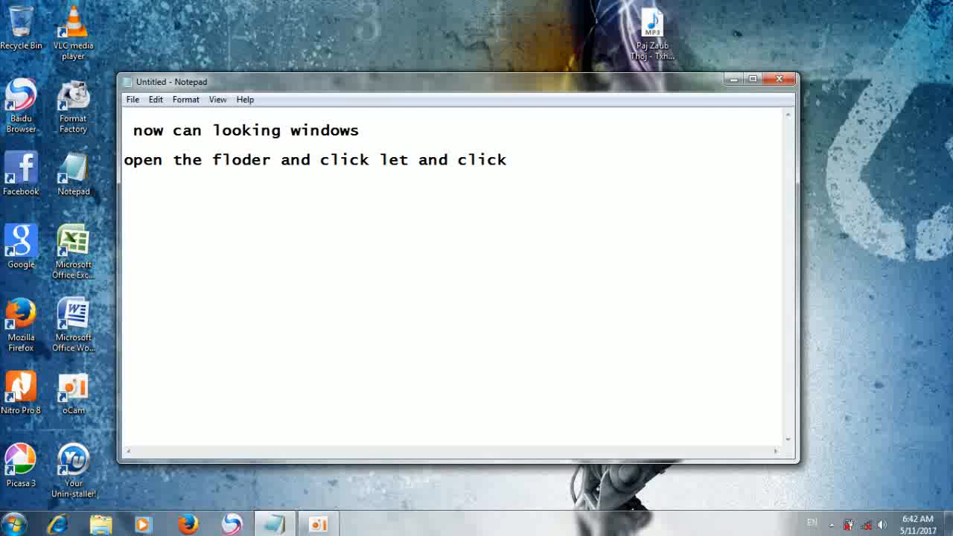
type("er")
key("BackSpace")
key("BackSpace")
type("perties")
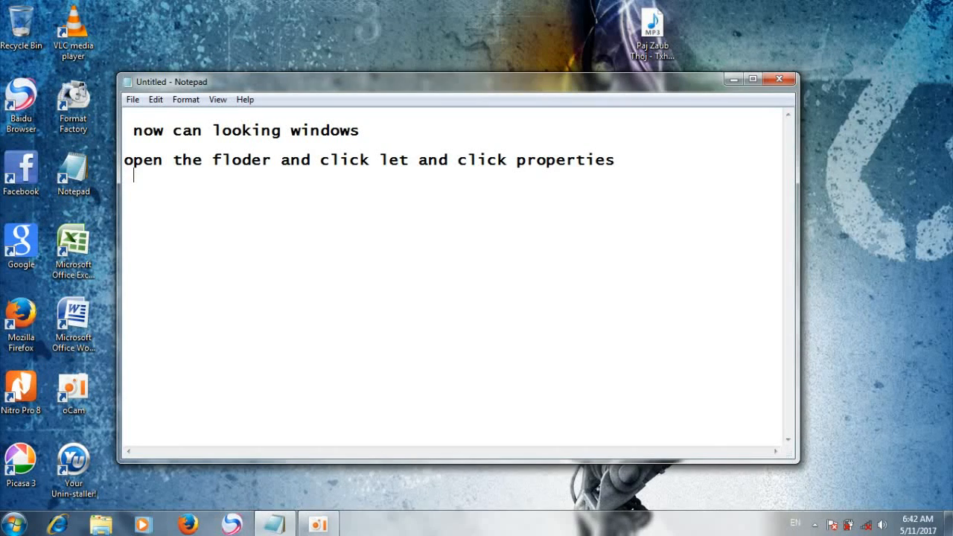
- Add the line "you can see windows active or not active" directly beneath the properties instruction
type(" you can see windows ")
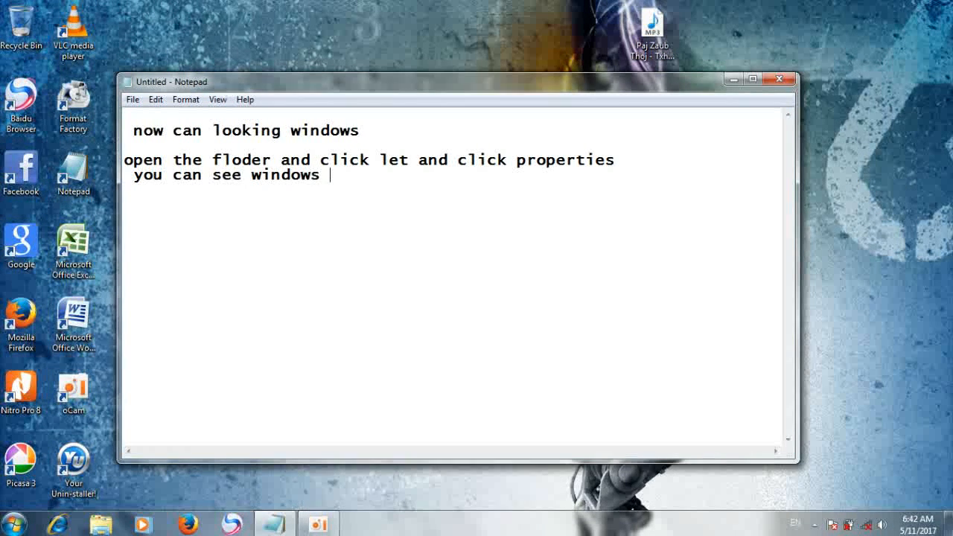
type("active or not a")
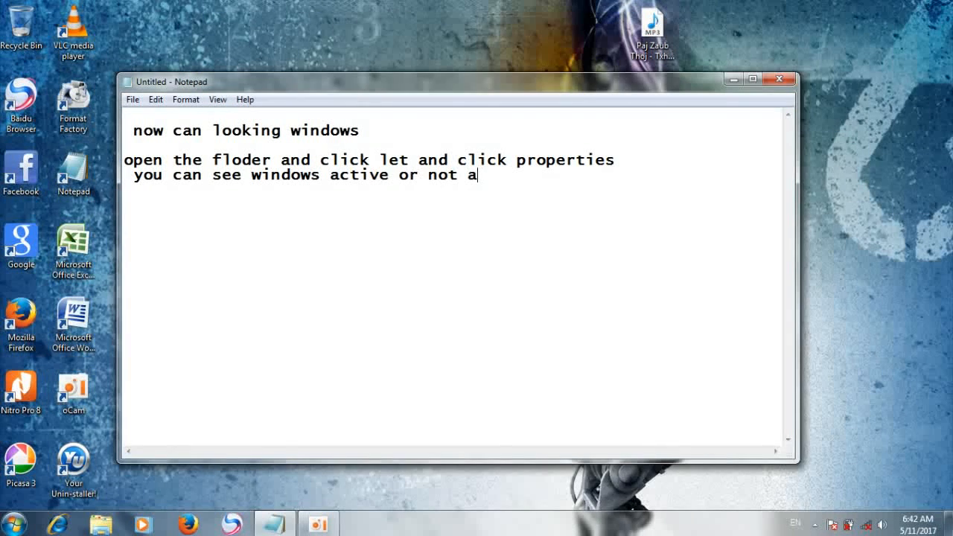
type("ctive")
- Close the note with the separate lines "thank you watching my videos" and "see you next videos"
type("thia")
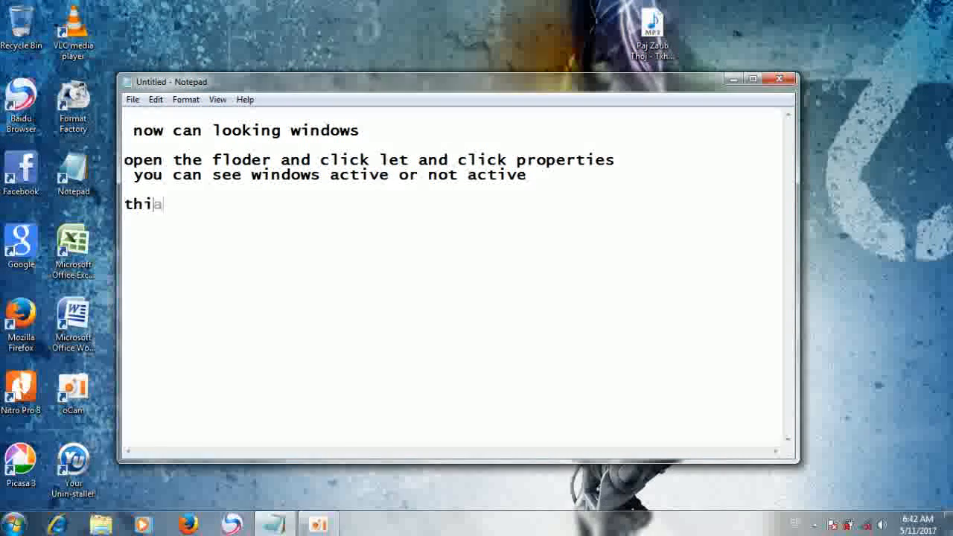
key("BackSpace")
key("BackSpace")
type("ank you")
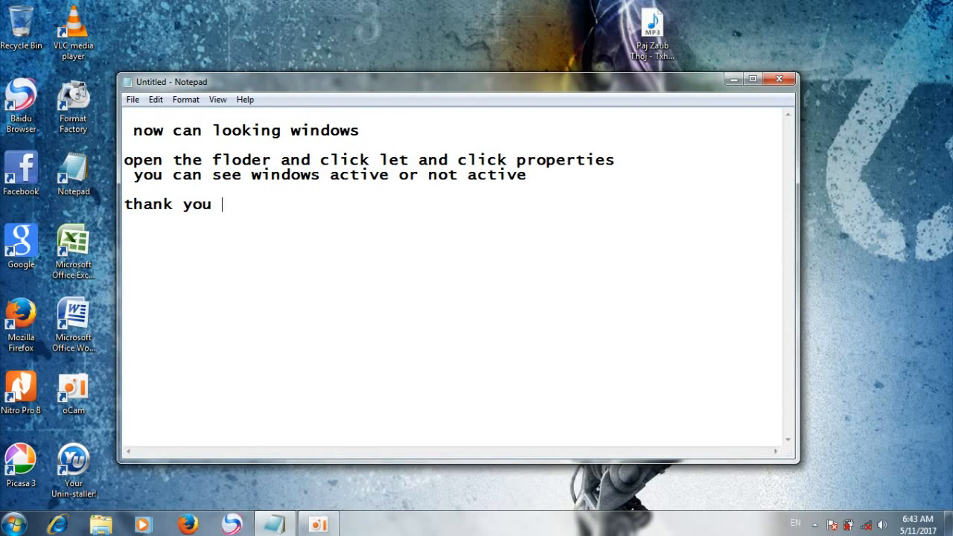
type(" watching ")
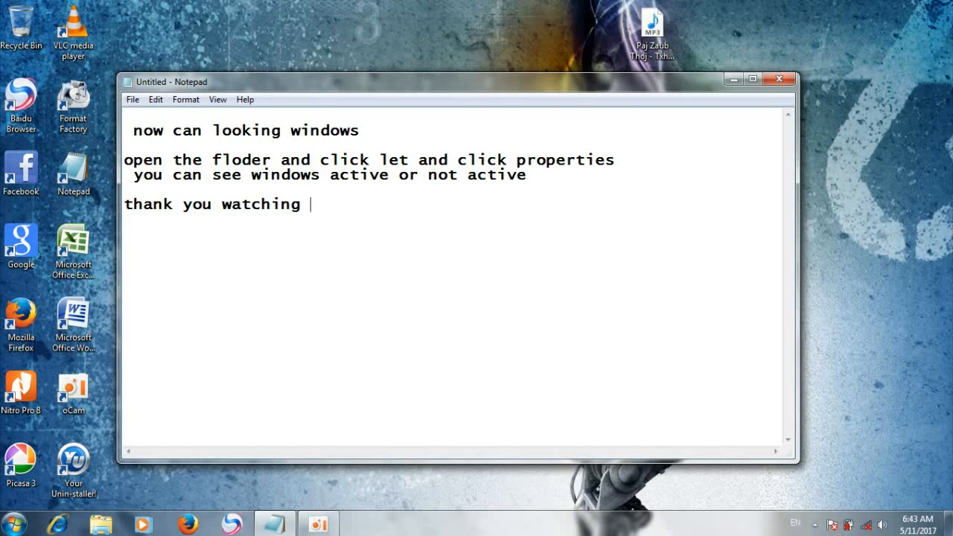
type("my videos")
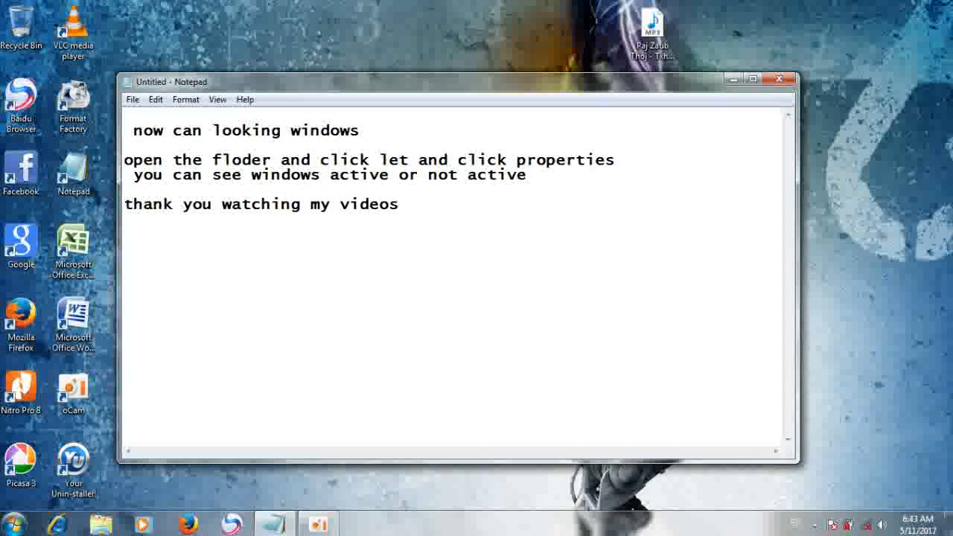
key("Return")
type("see ")
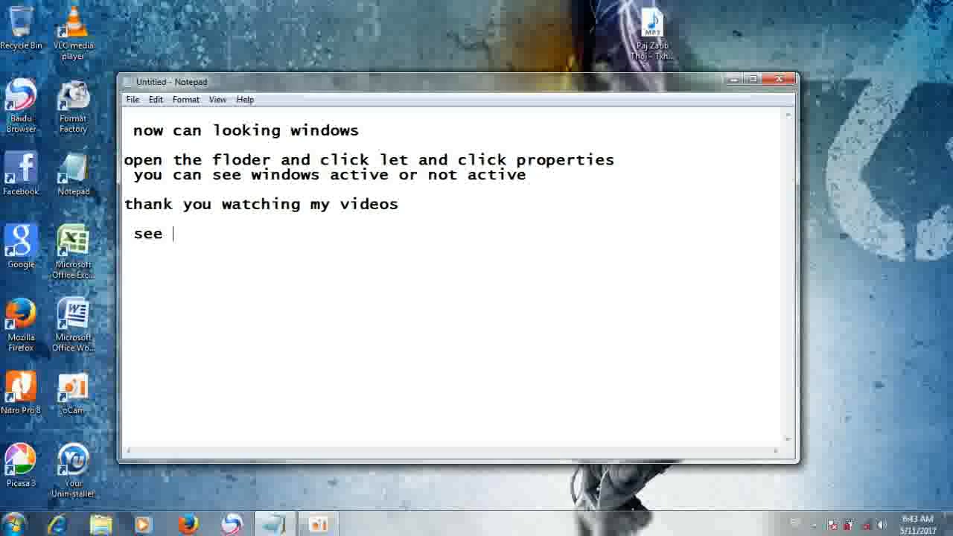
type("you next ")
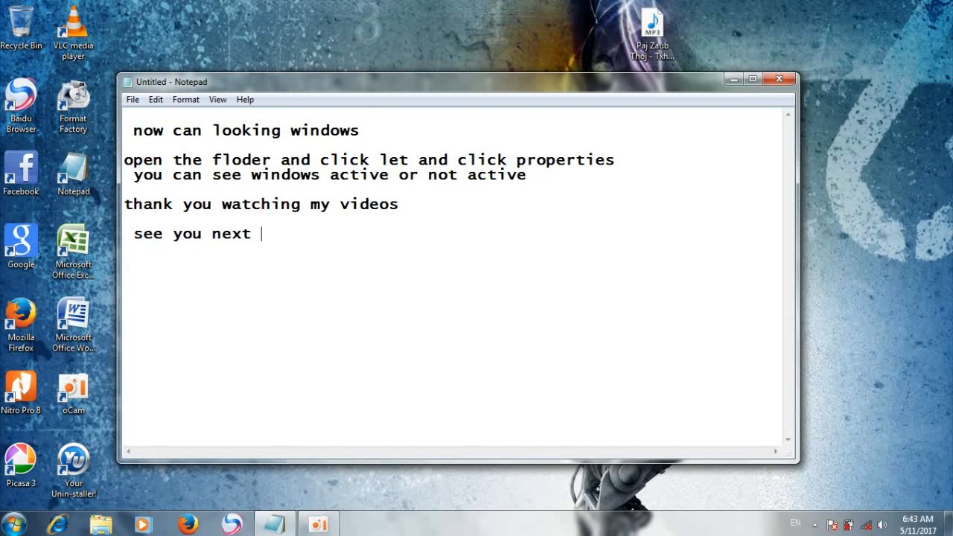
type("videos")
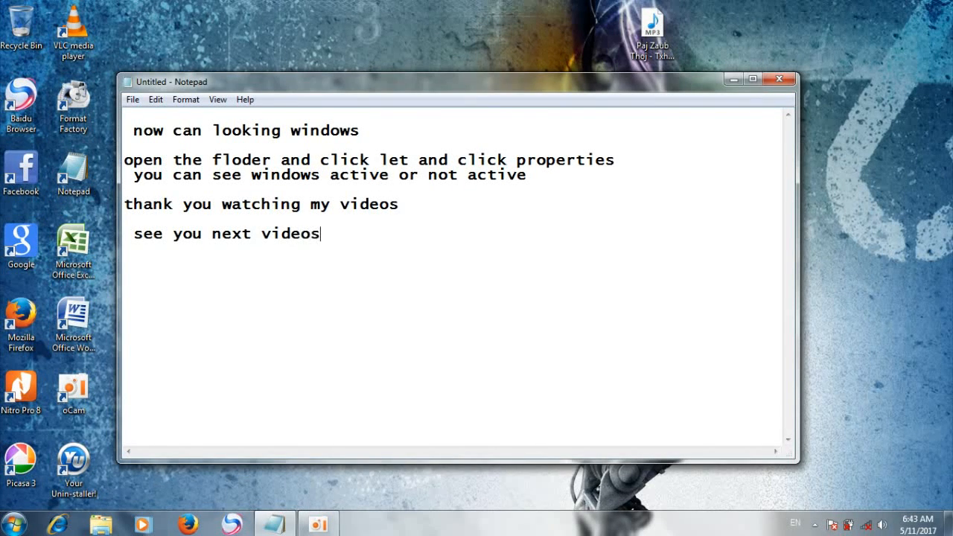